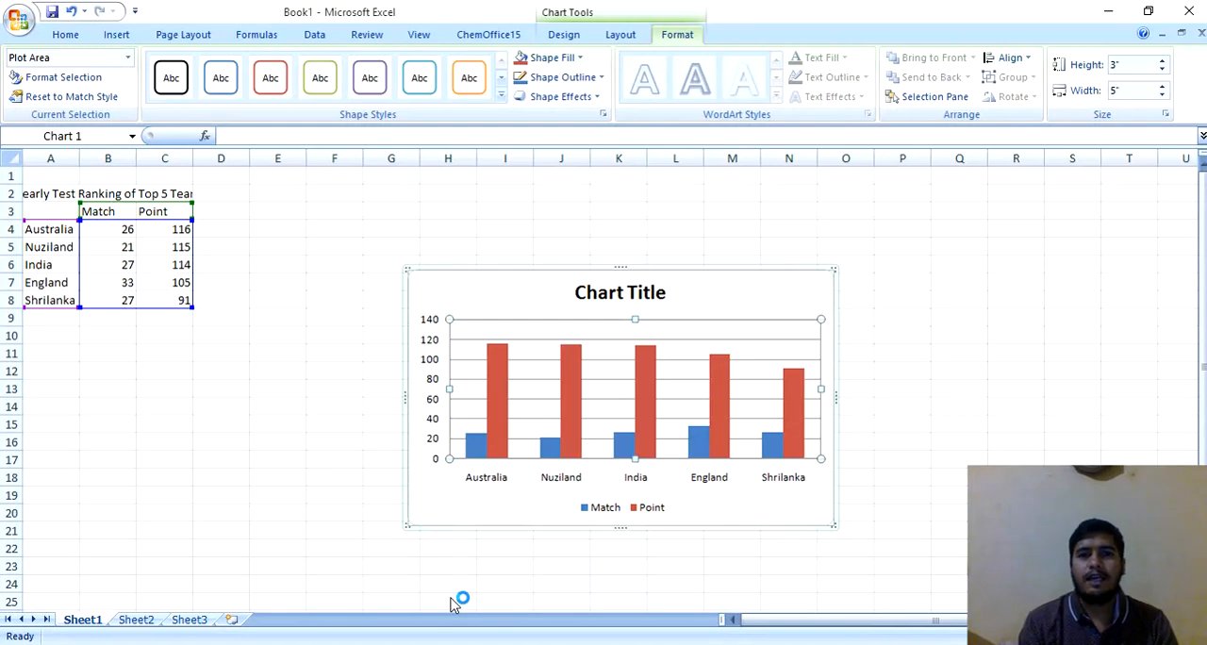
# Step: Switch from the Book1 workbook to the blank Book2 workbook
pyautogui.click(600, 644)
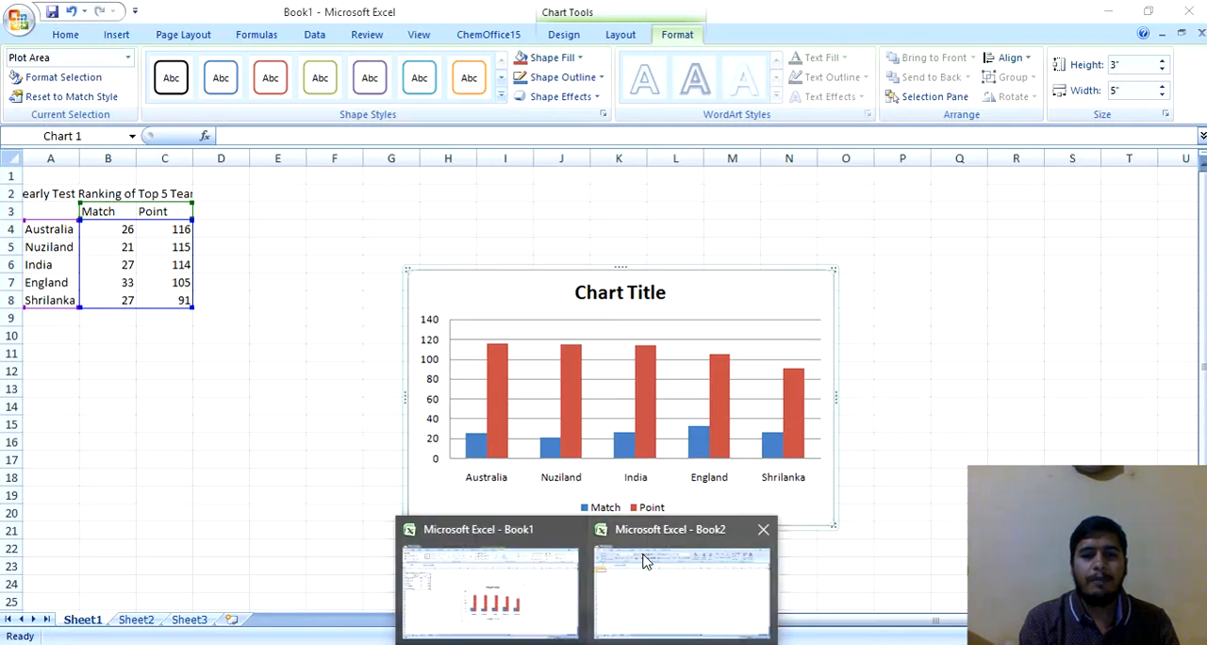
pyautogui.click(645, 560)
pyautogui.click(665, 615)
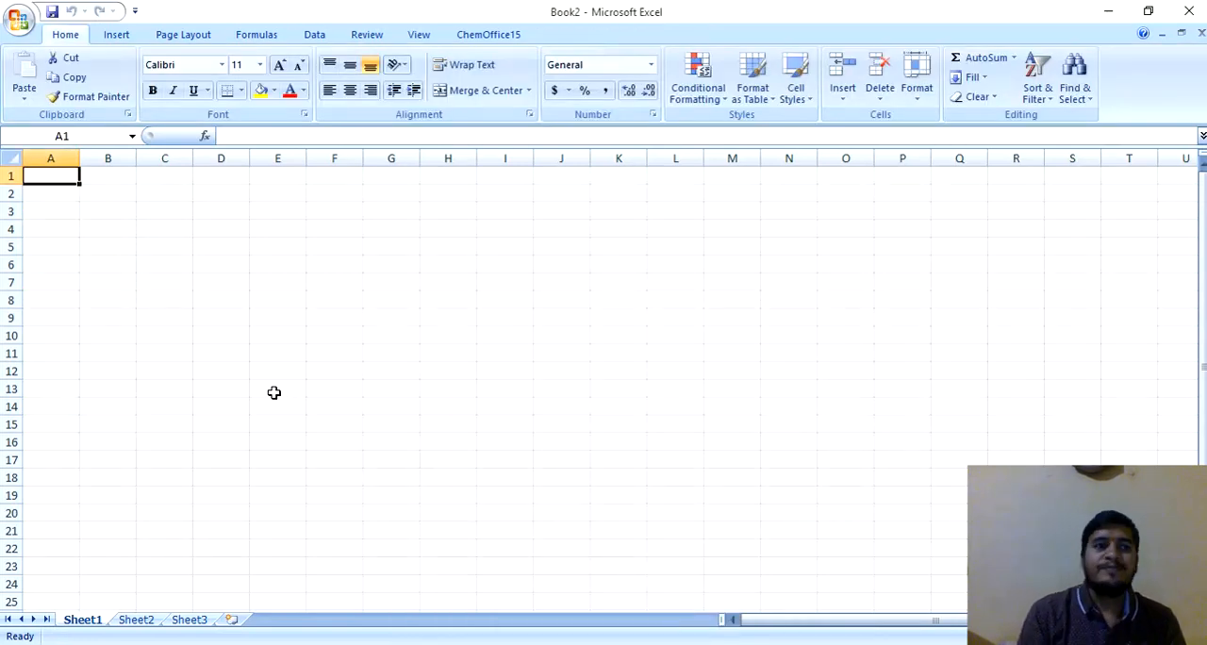
# Step: Enter the title "Yearly Test Ranking of Top 5 Teams and Match" in cell A2
pyautogui.click(61, 193)
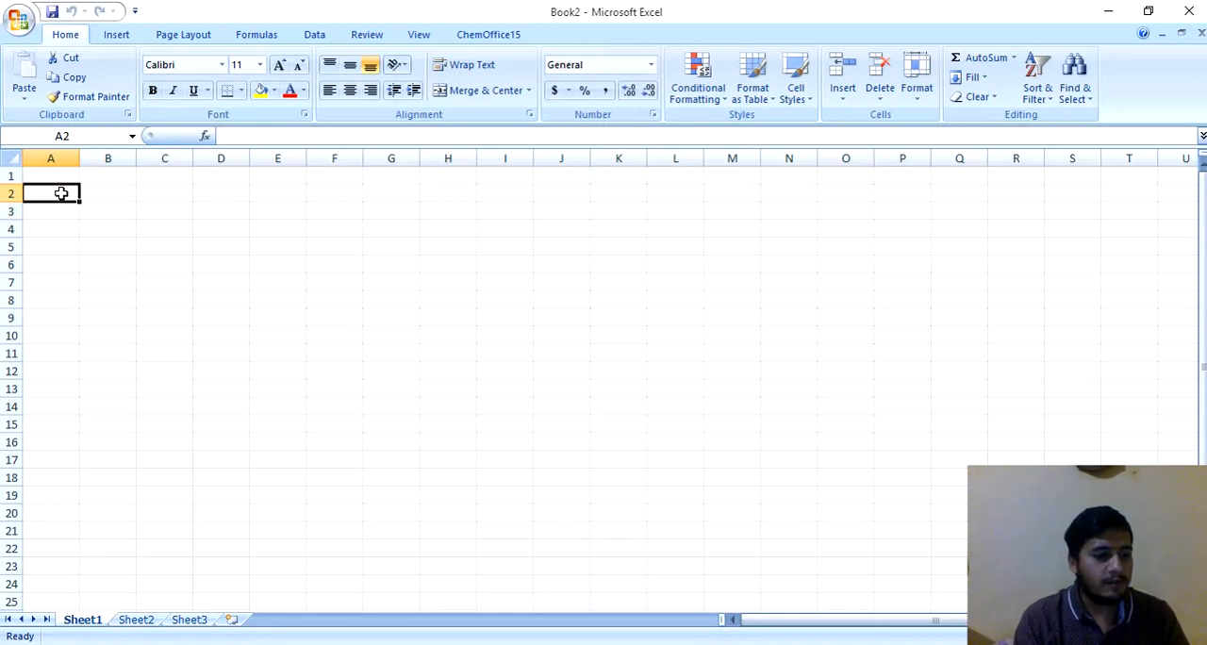
pyautogui.write('Yeal')
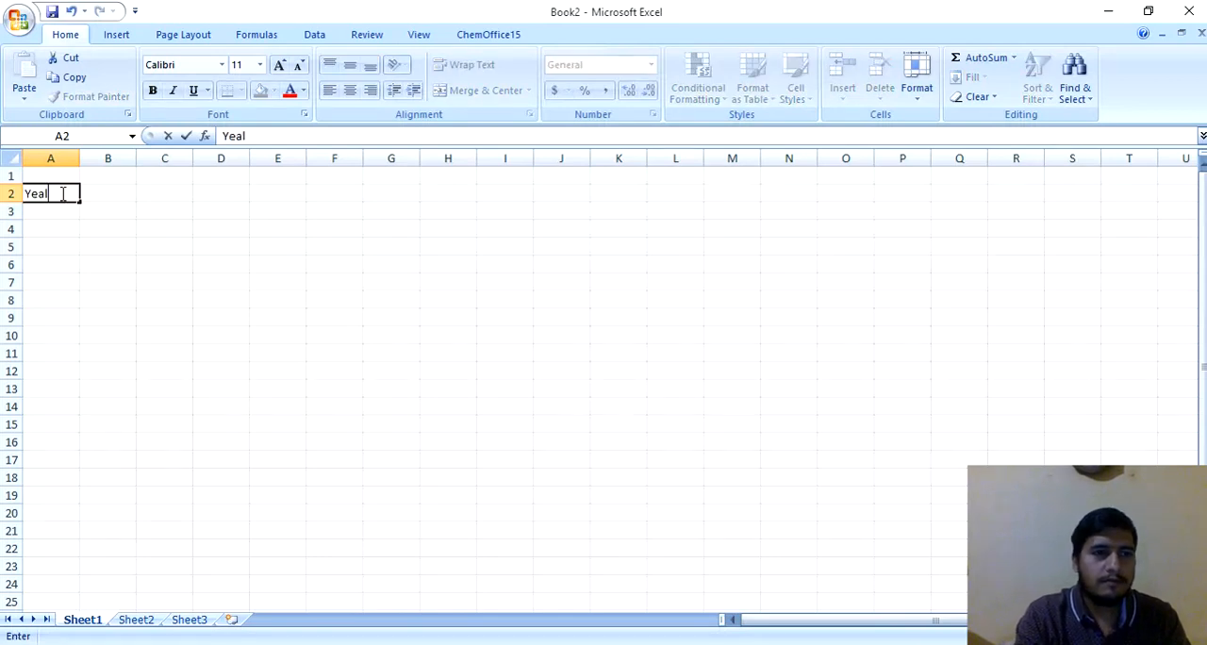
pyautogui.press('BackSpace')
pyautogui.write('rly')
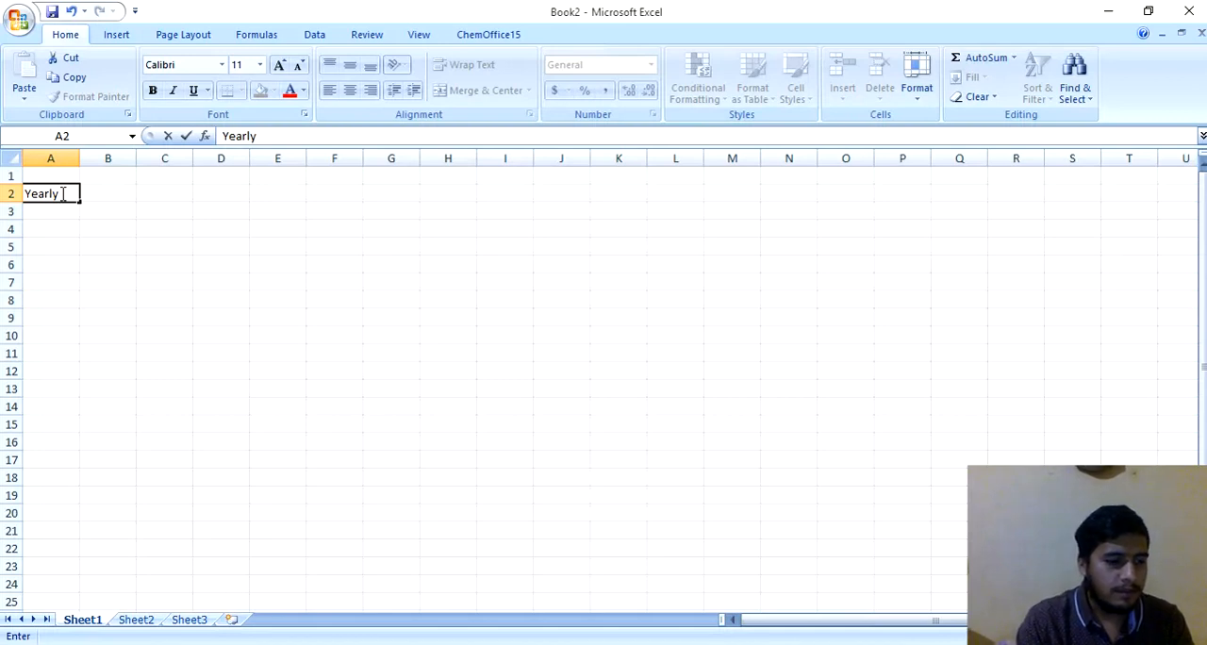
pyautogui.write(' Tes')
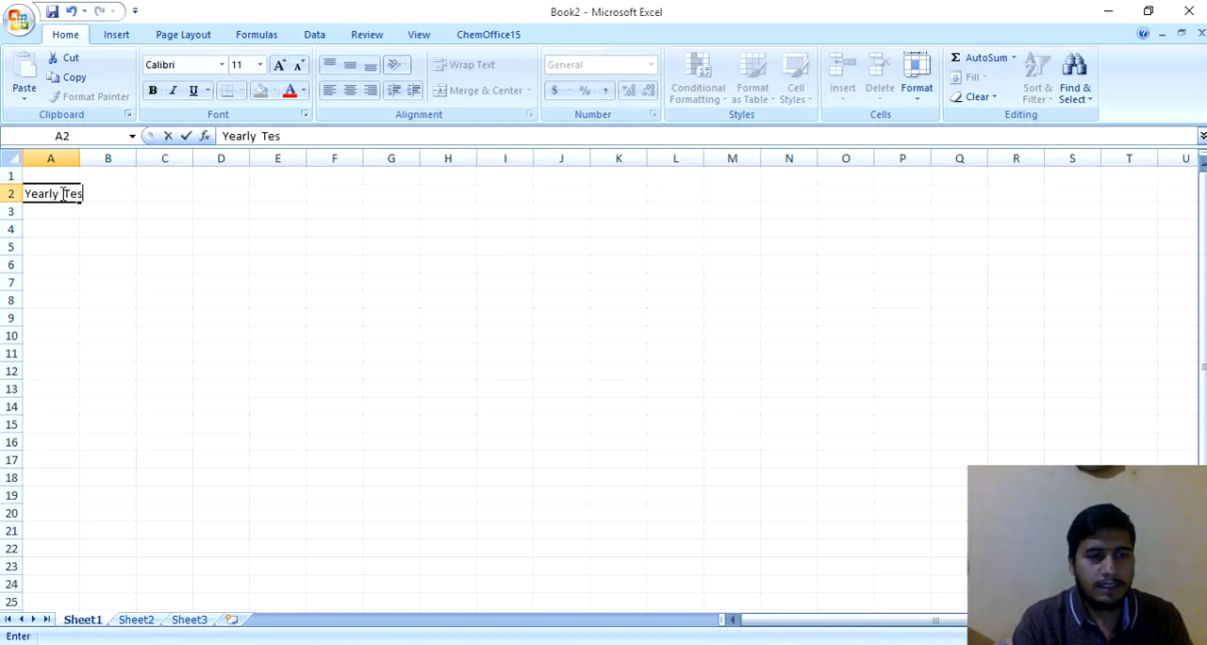
pyautogui.write('t Ra')
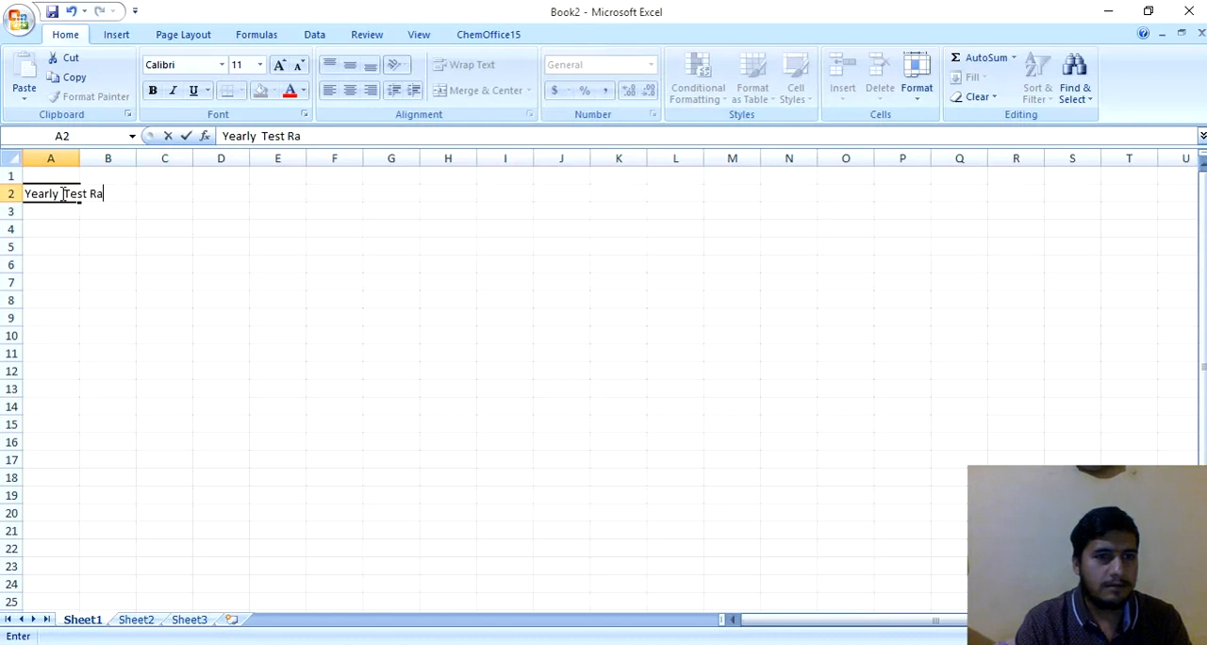
pyautogui.write('nking of ')
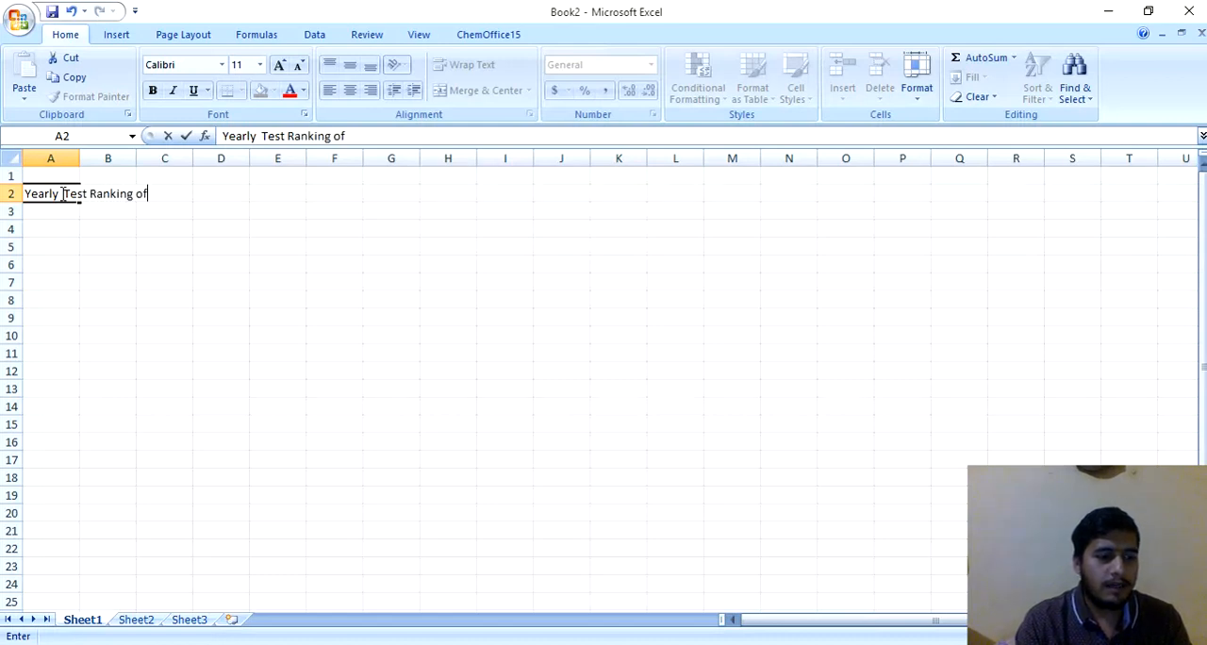
pyautogui.write('TOp')
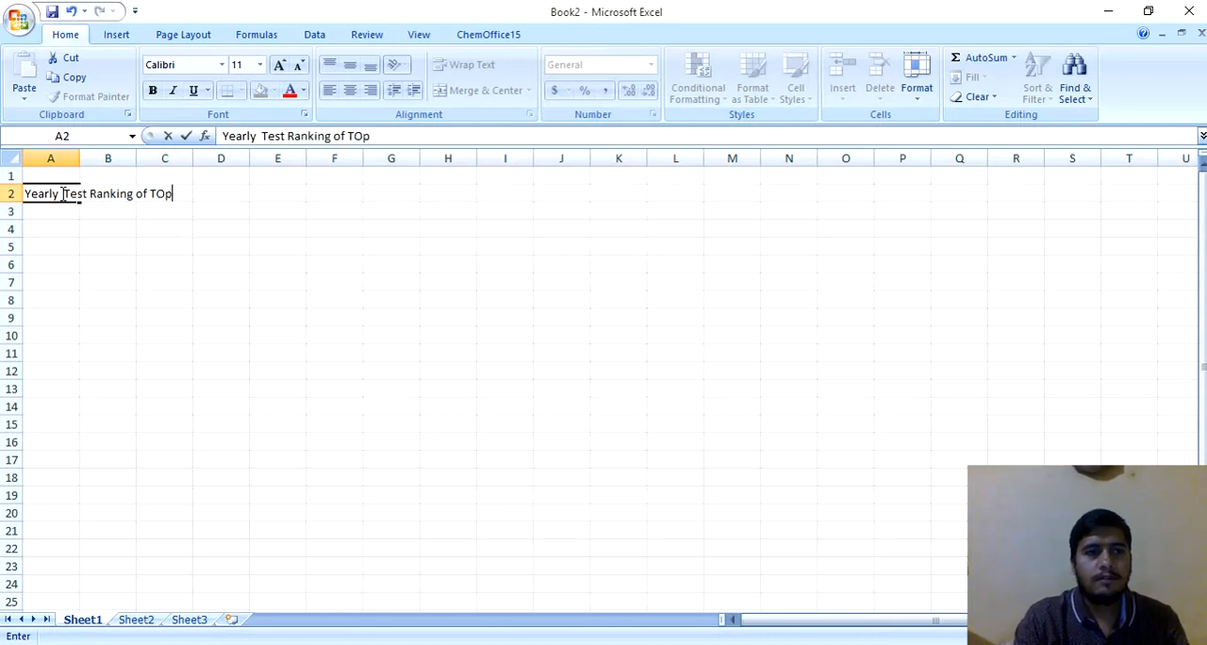
pyautogui.press('BackSpace')
pyautogui.press('BackSpace')
pyautogui.write('op')
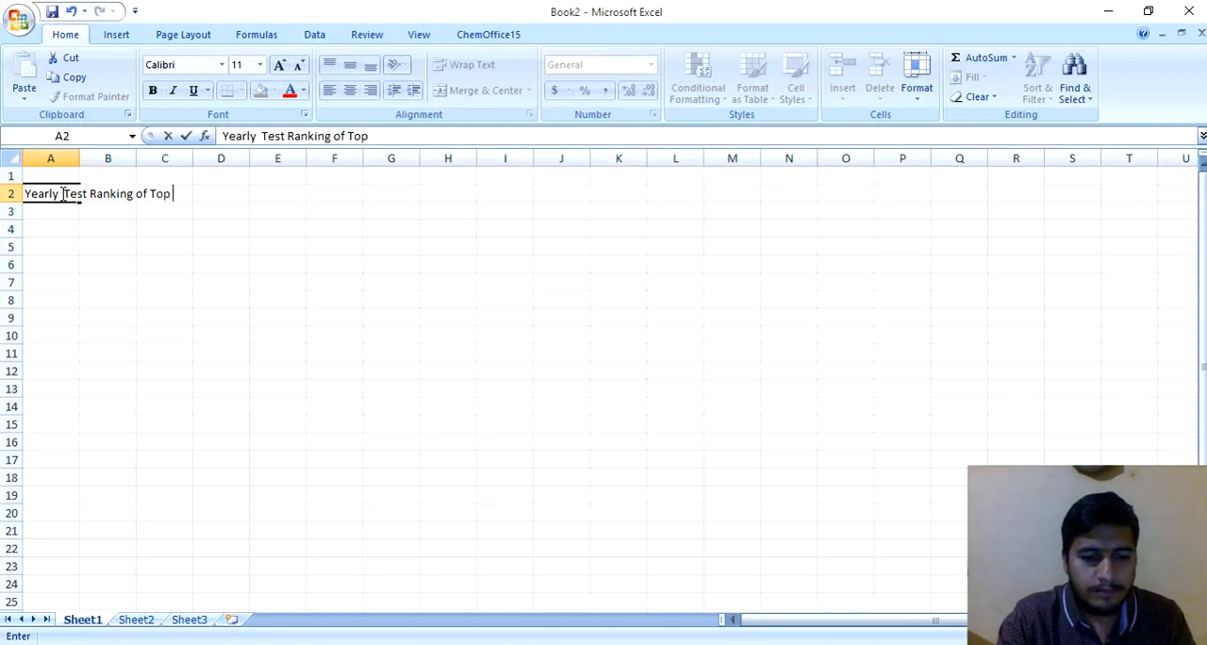
pyautogui.write(' 5')
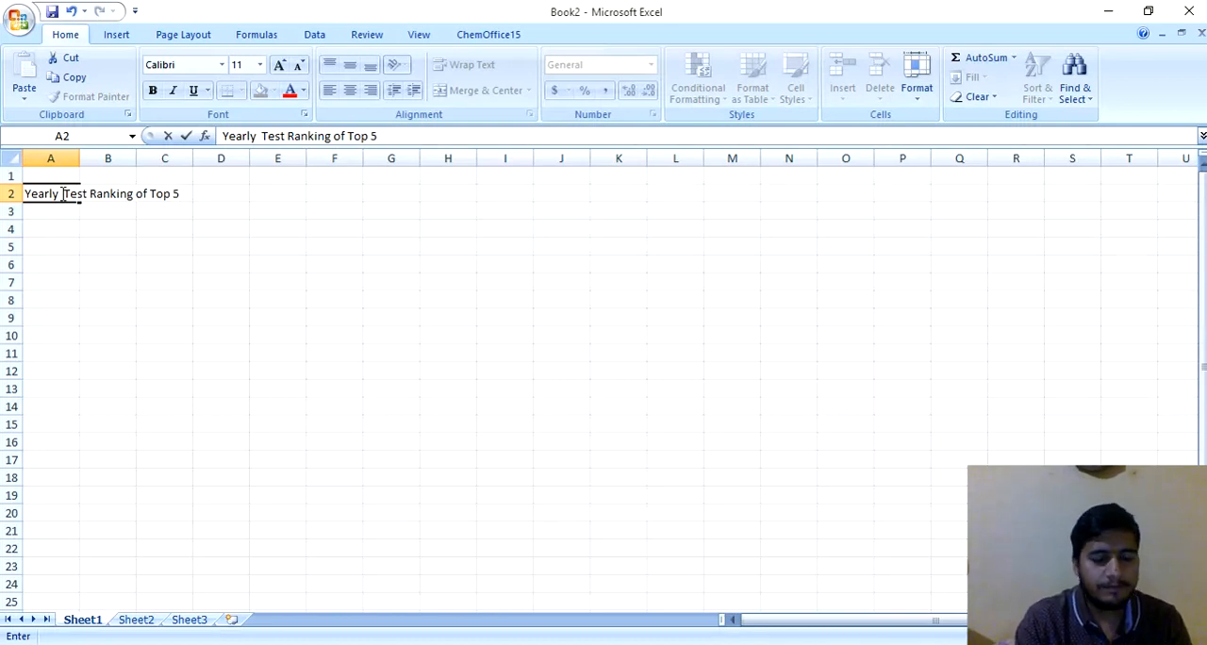
pyautogui.write(' T')
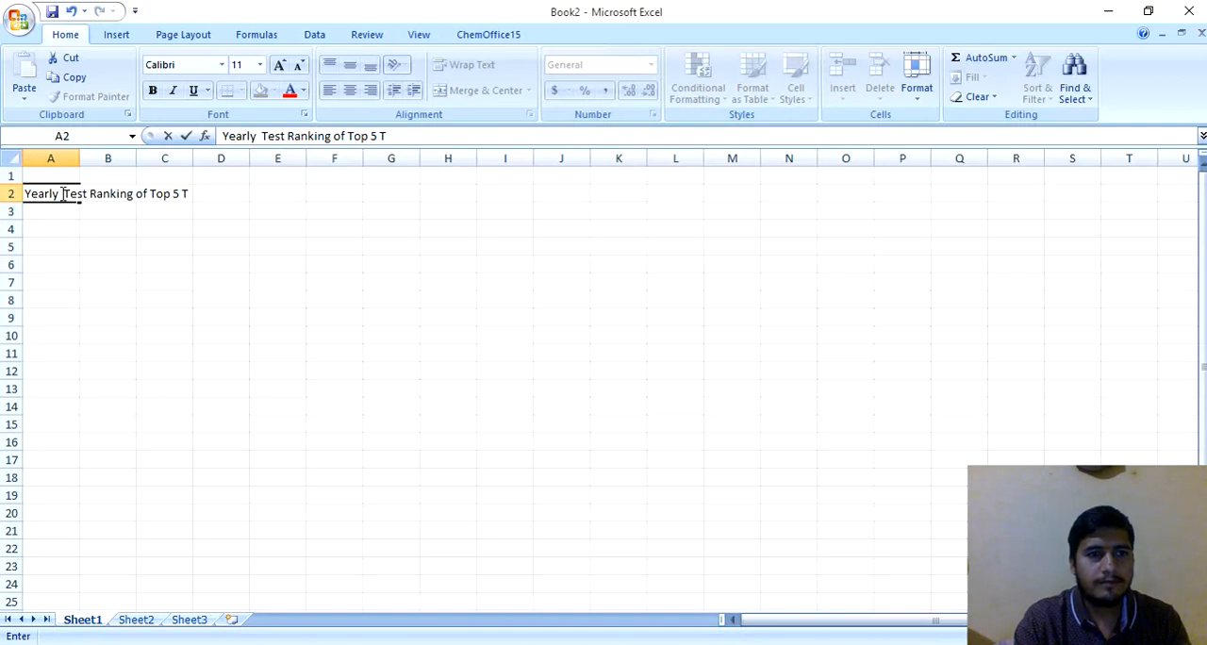
pyautogui.write('eams an')
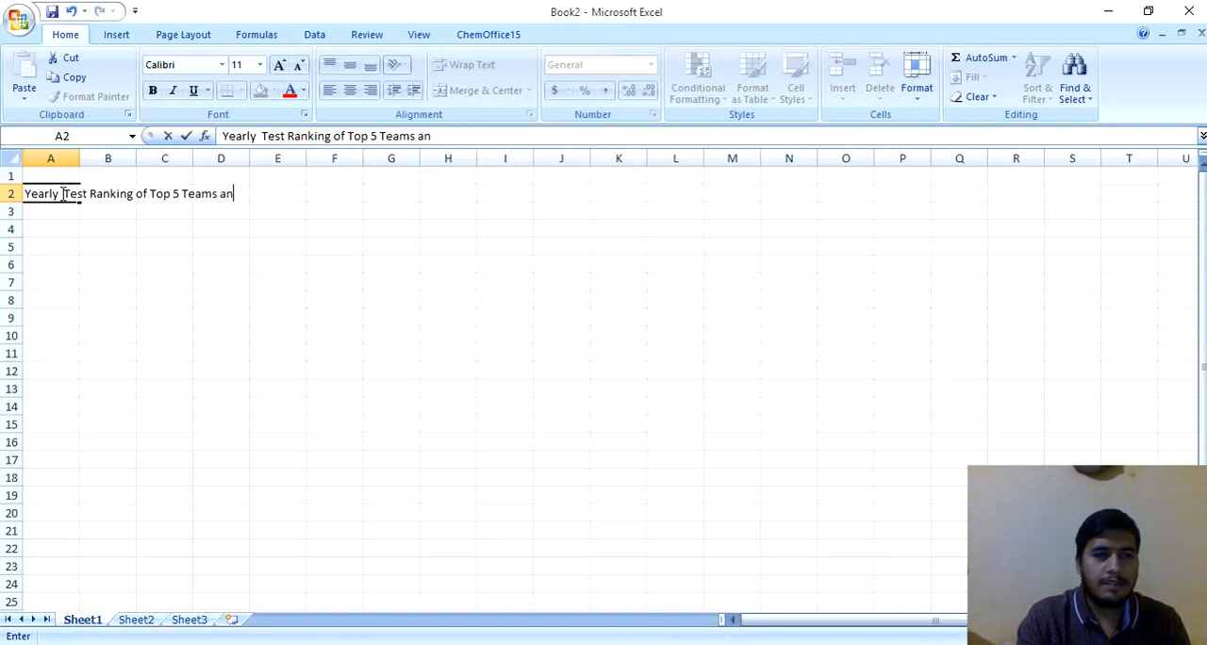
pyautogui.write('d Match')
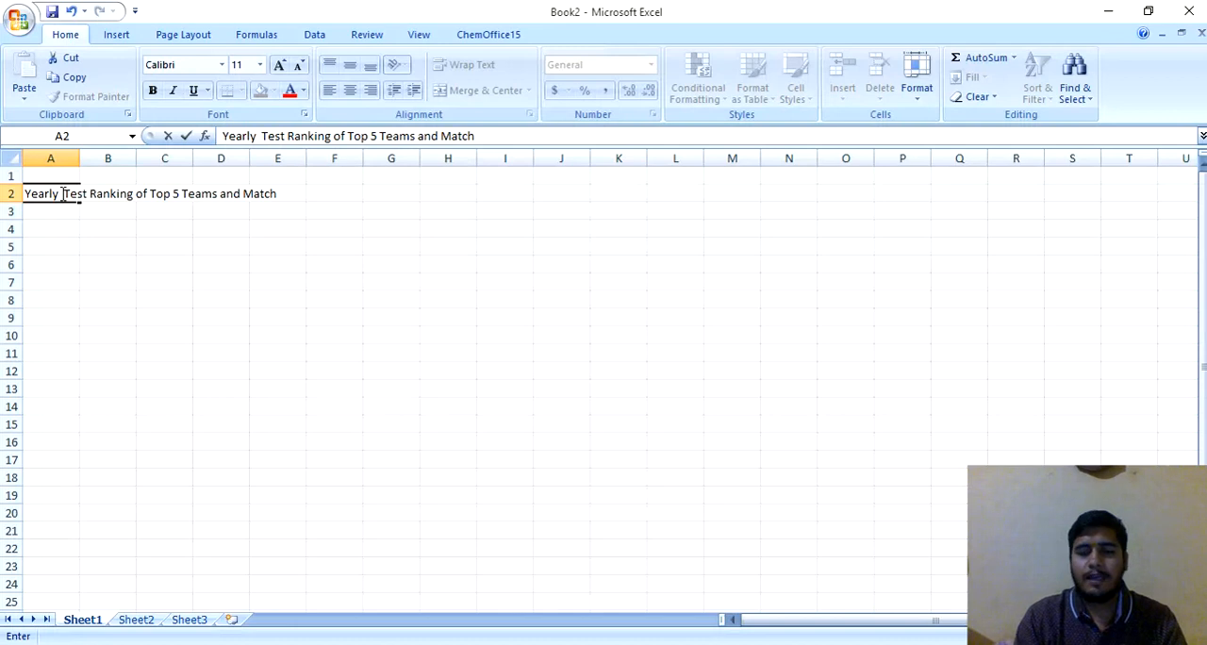
pyautogui.press('Return')
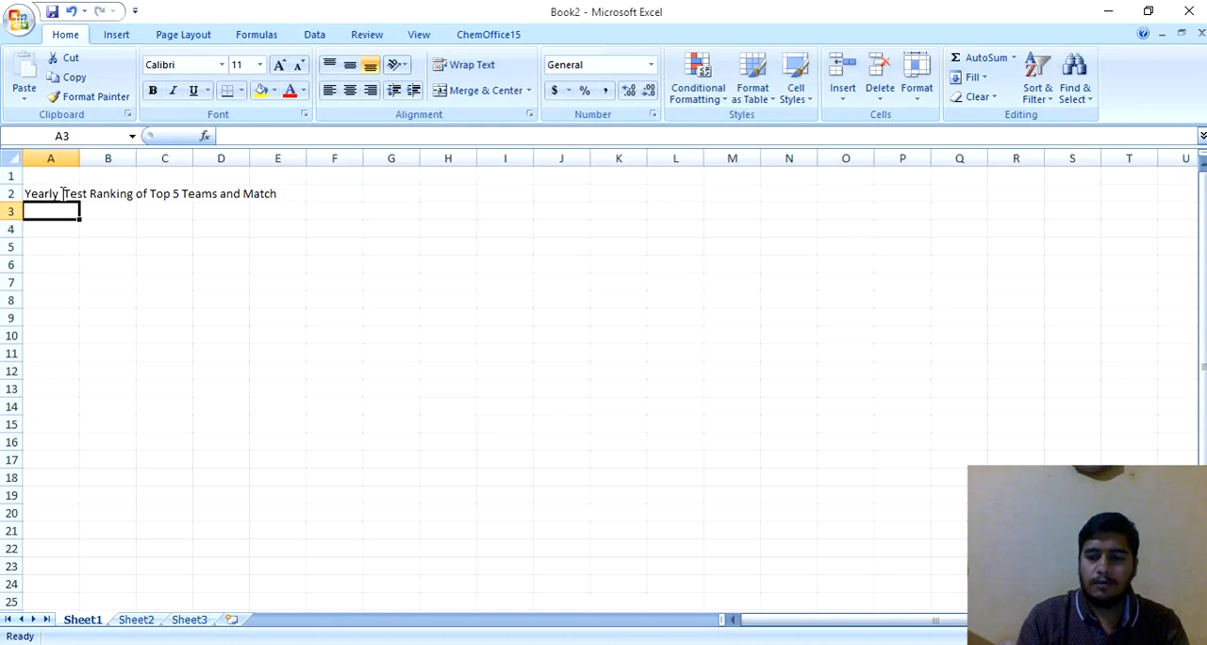
pyautogui.press('Return')
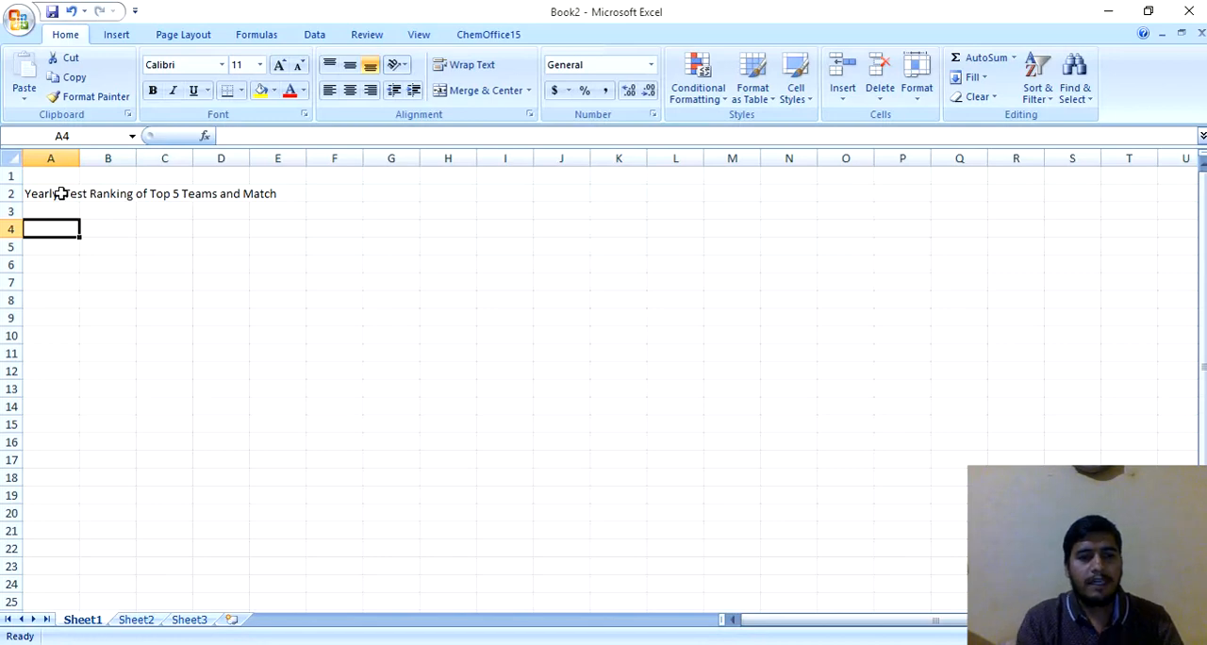
# Step: Copy the five team names in A4:A8 of Book1 and paste them into Book2 starting at cell A5
pyautogui.hotkey('alt', 'Tab')
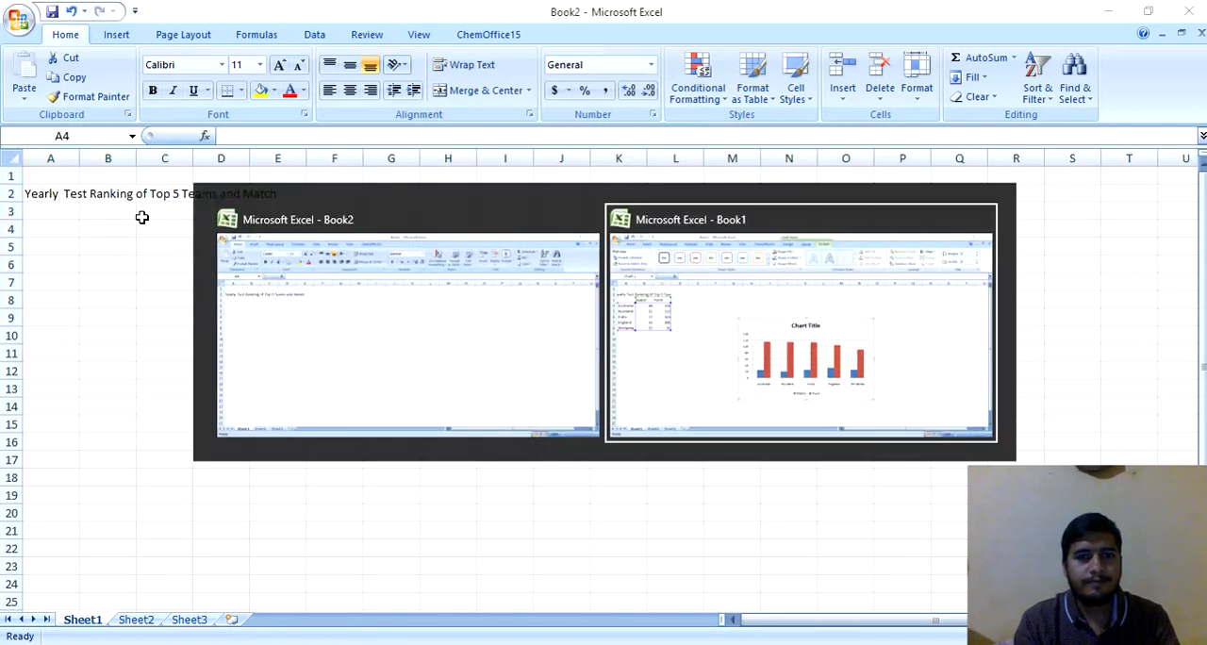
pyautogui.click(48, 232)
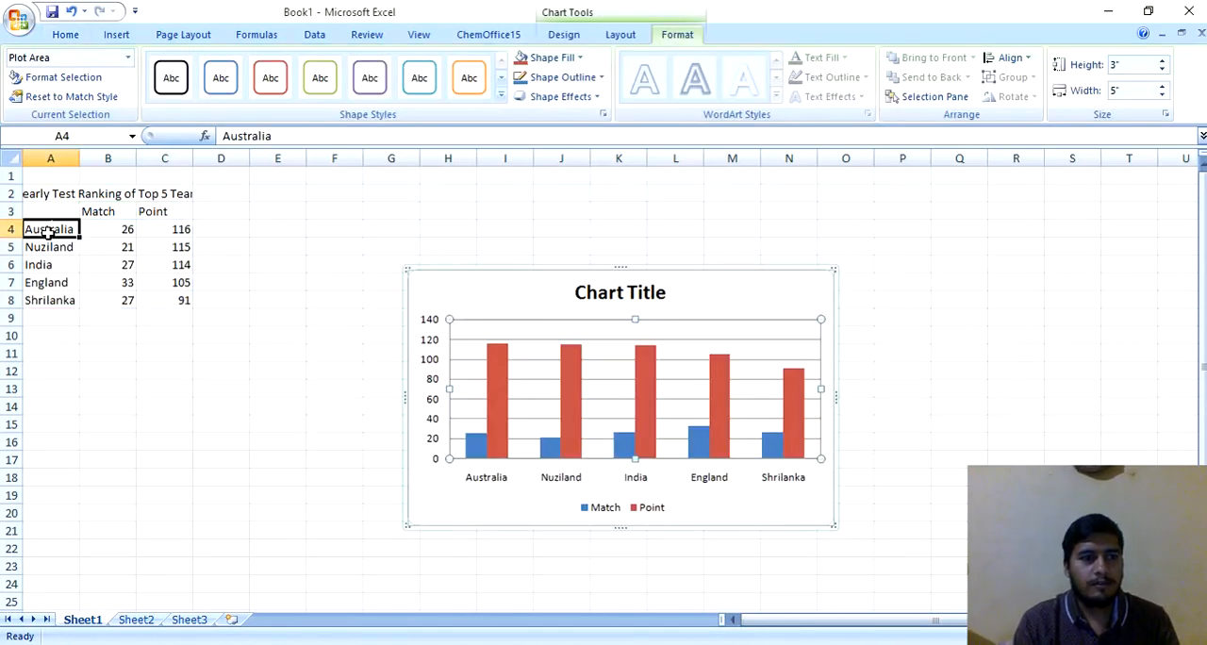
pyautogui.hotkey('ctrl', 'shift', 'Down')
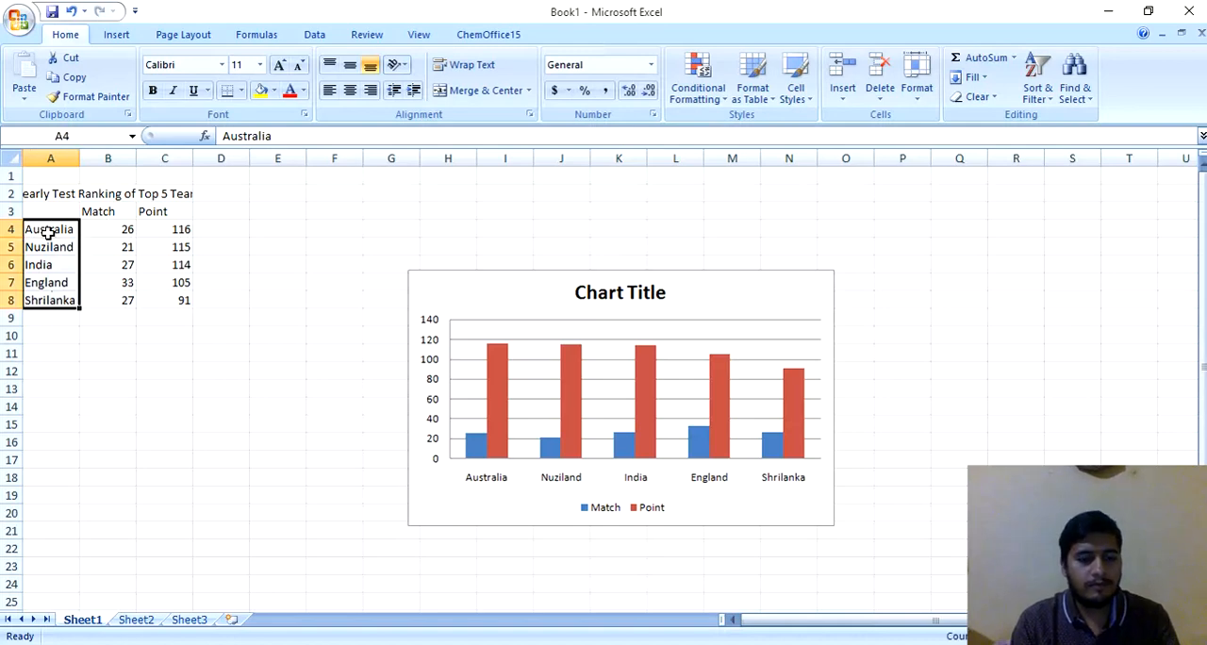
pyautogui.hotkey('ctrl', 'c')
pyautogui.hotkey('alt', 'Tab')
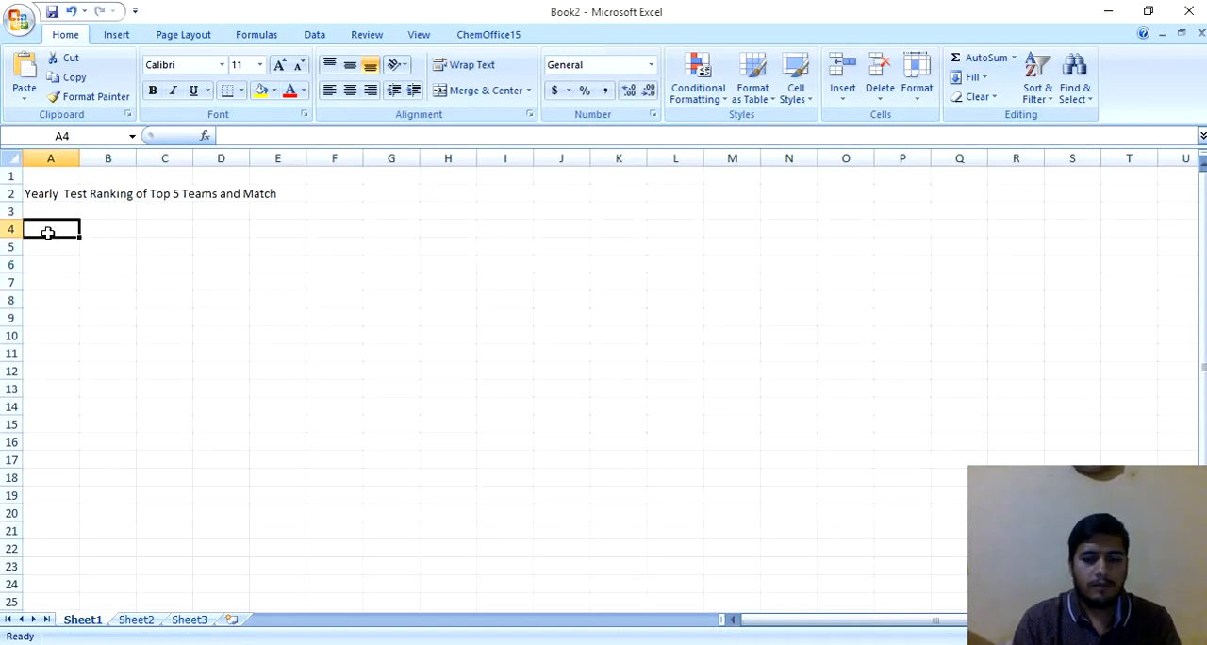
pyautogui.press('Down')
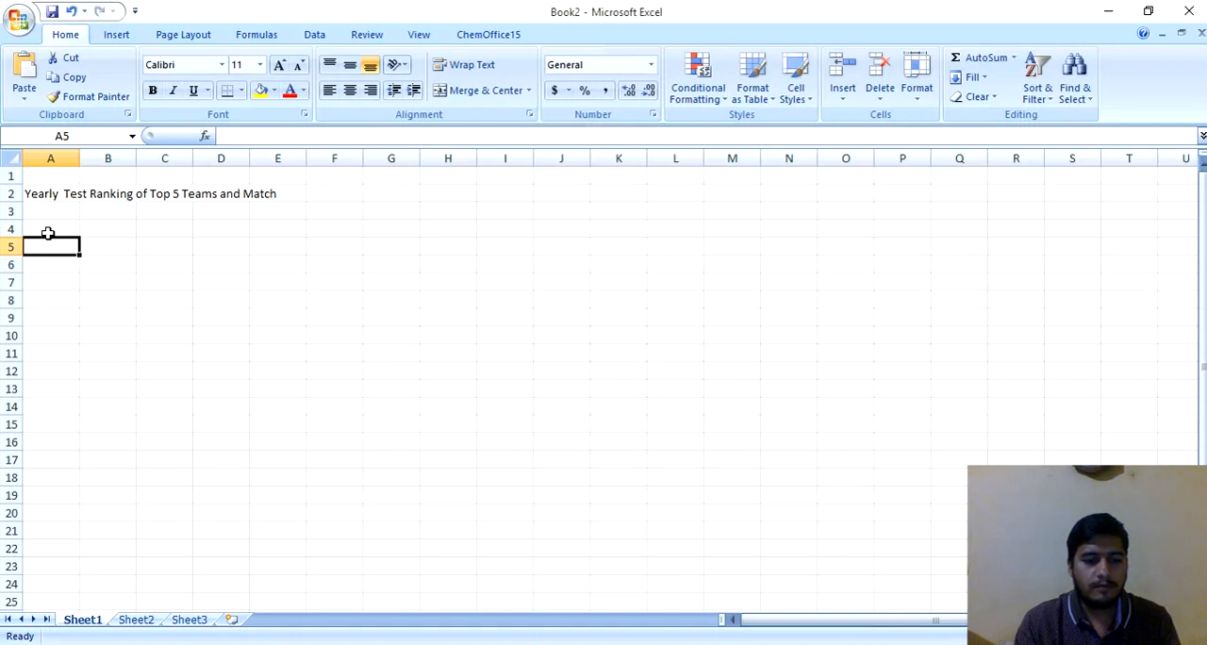
pyautogui.hotkey('ctrl', 'v')
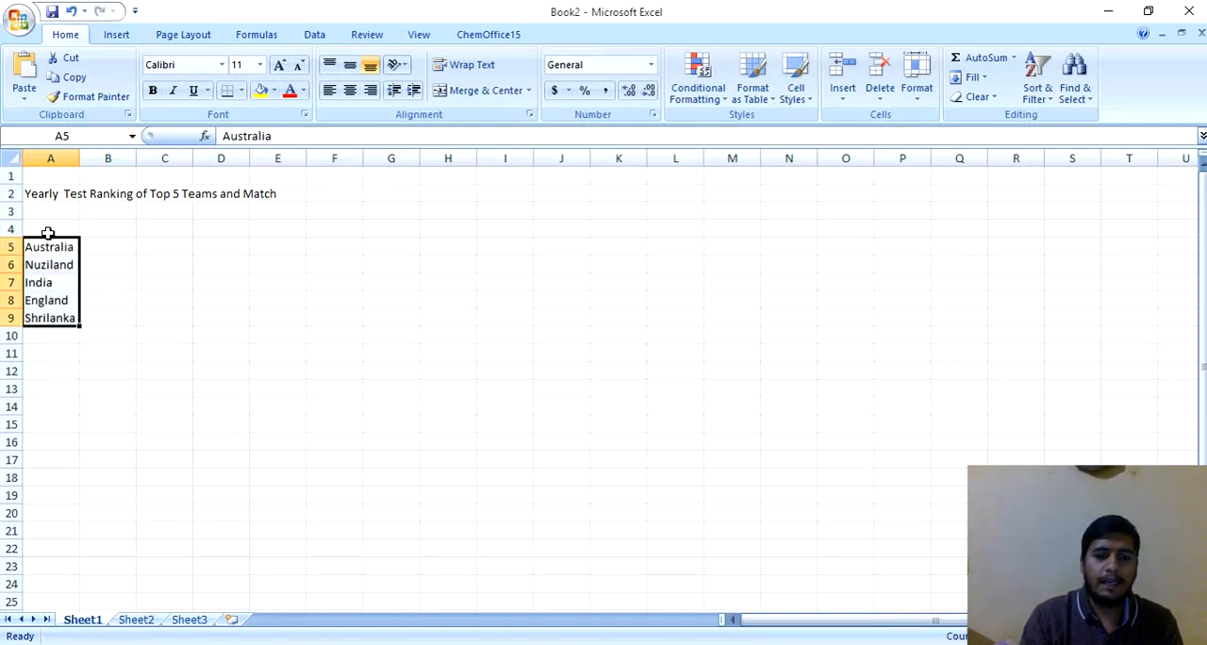
# Step: Delete the empty sheet row 4 above the team names
pyautogui.click(47, 232)
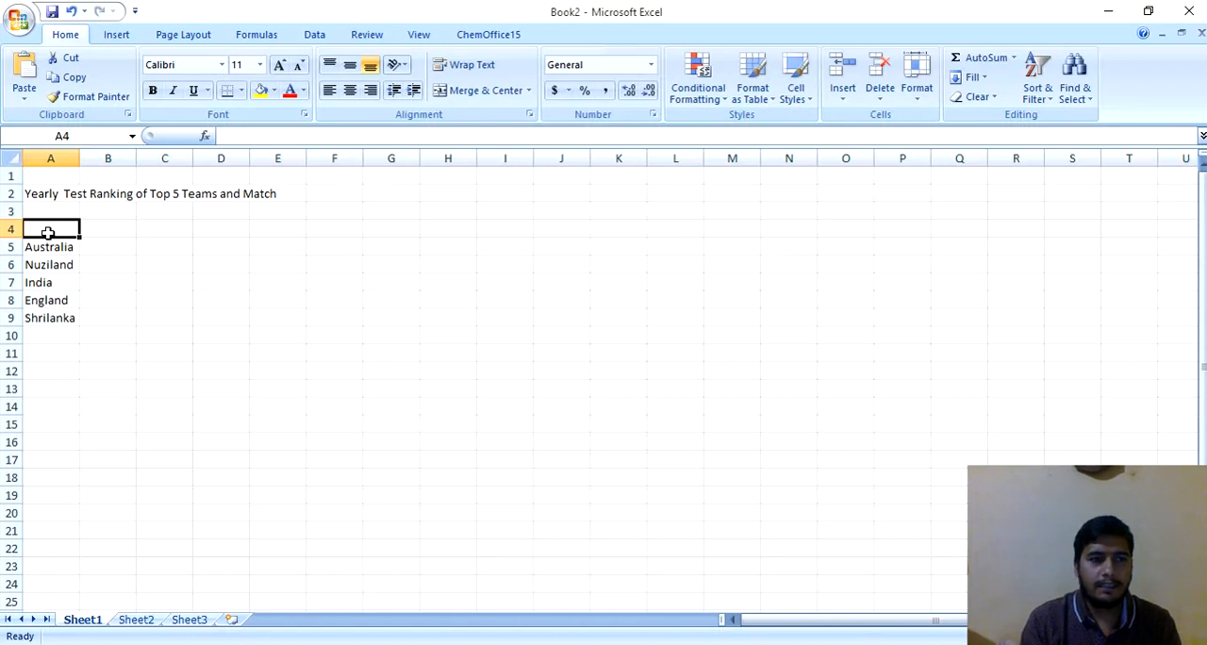
pyautogui.click(6, 228)
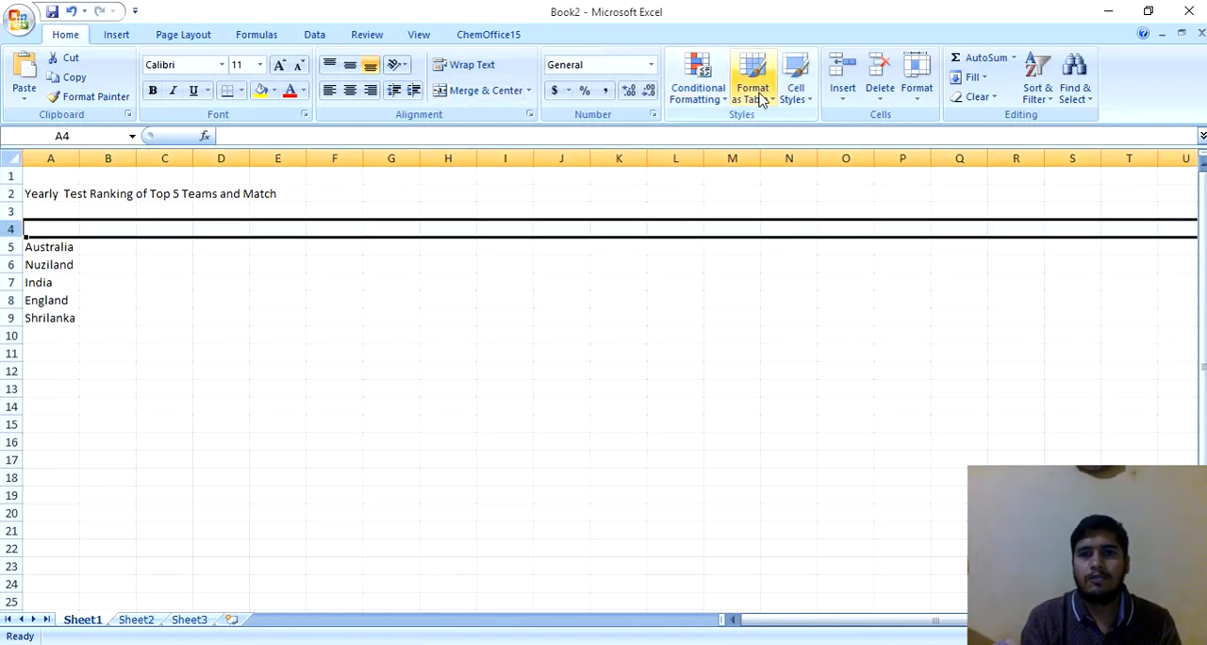
pyautogui.click(880, 89)
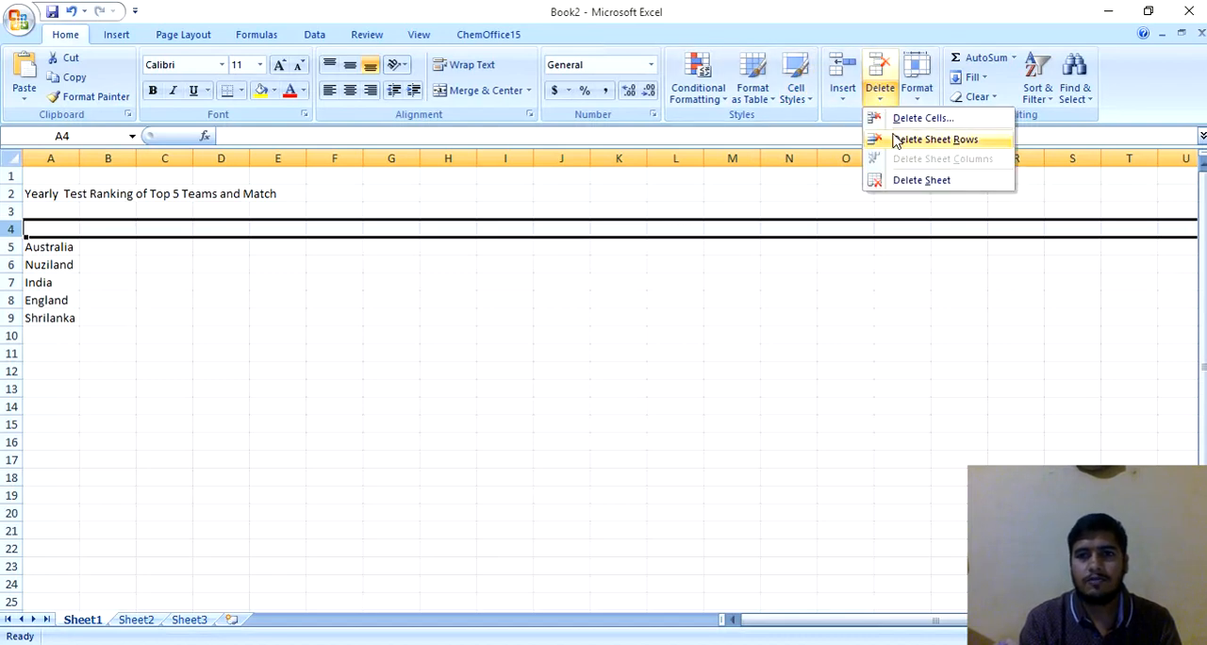
pyautogui.click(934, 140)
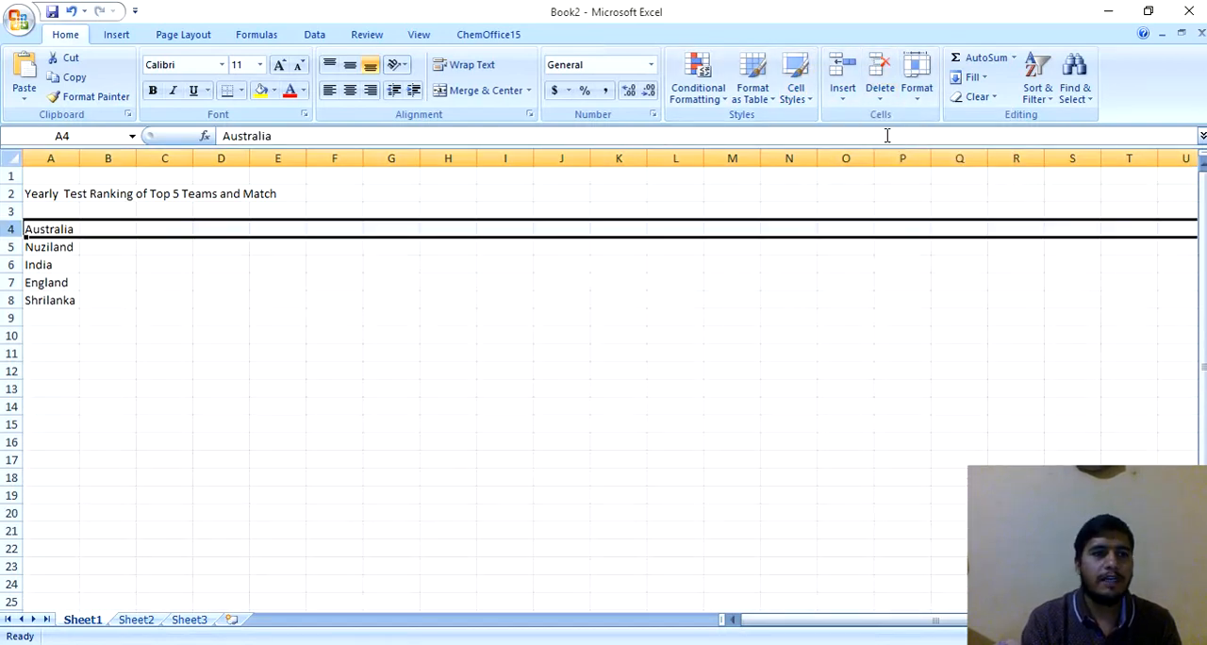
# Step: Enter the column headers "Matchs" in B3 and "Points" in C3
pyautogui.click(104, 215)
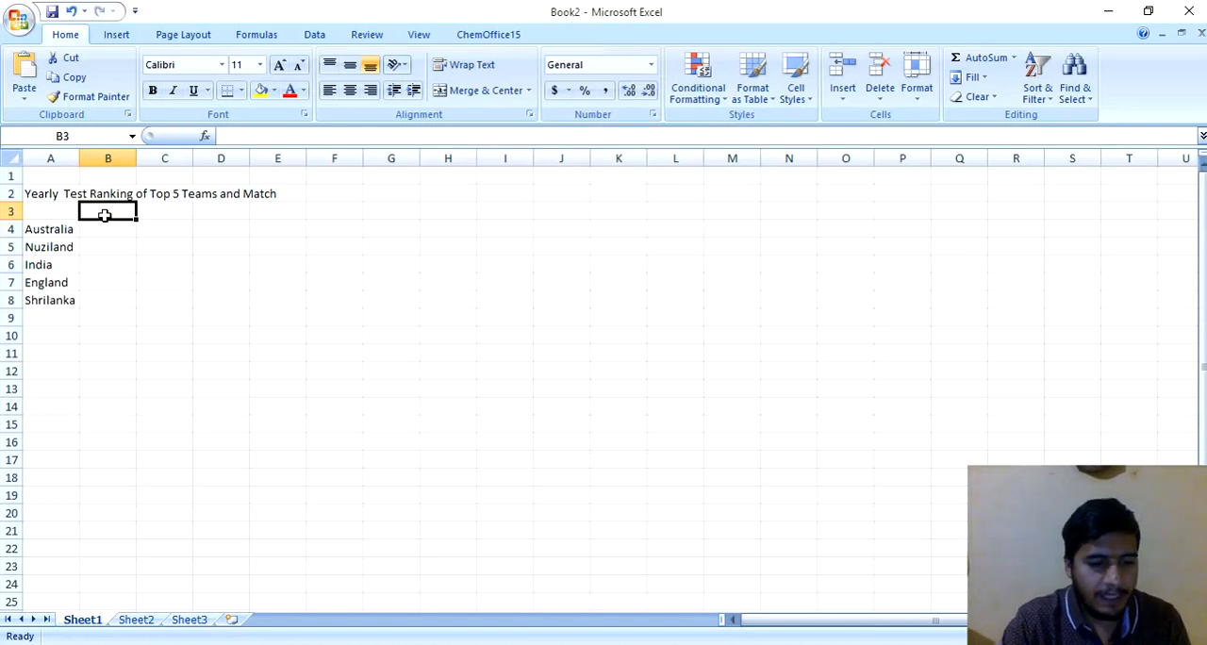
pyautogui.write('Mat')
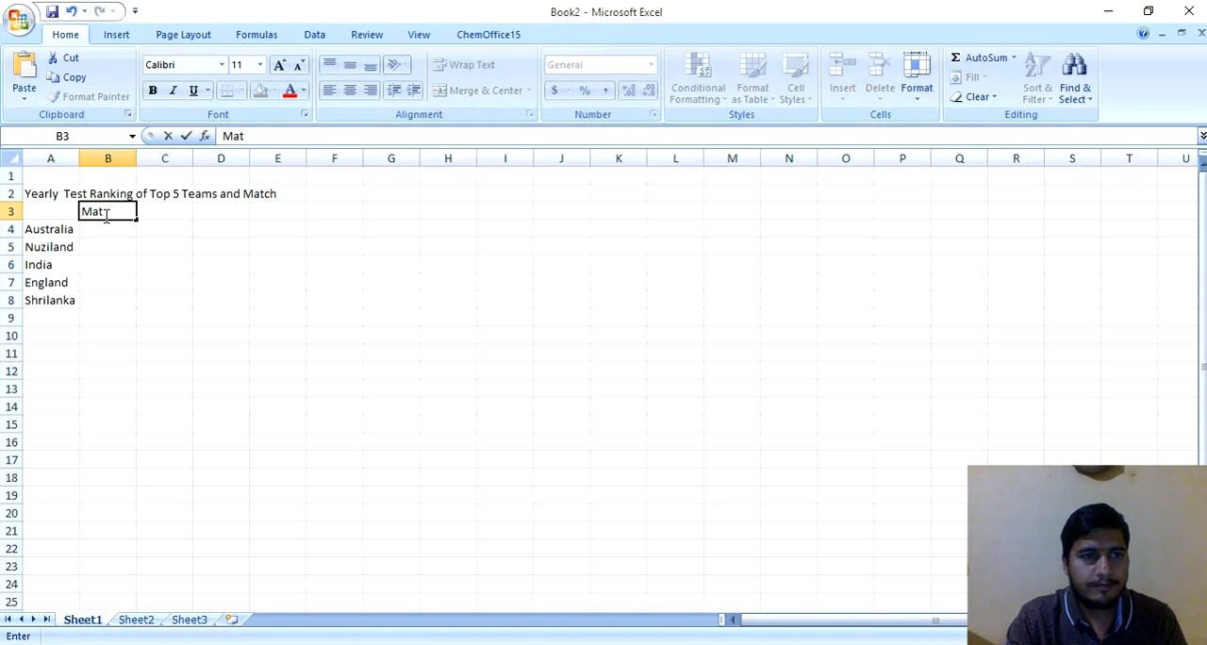
pyautogui.write('chs')
pyautogui.press('Tab')
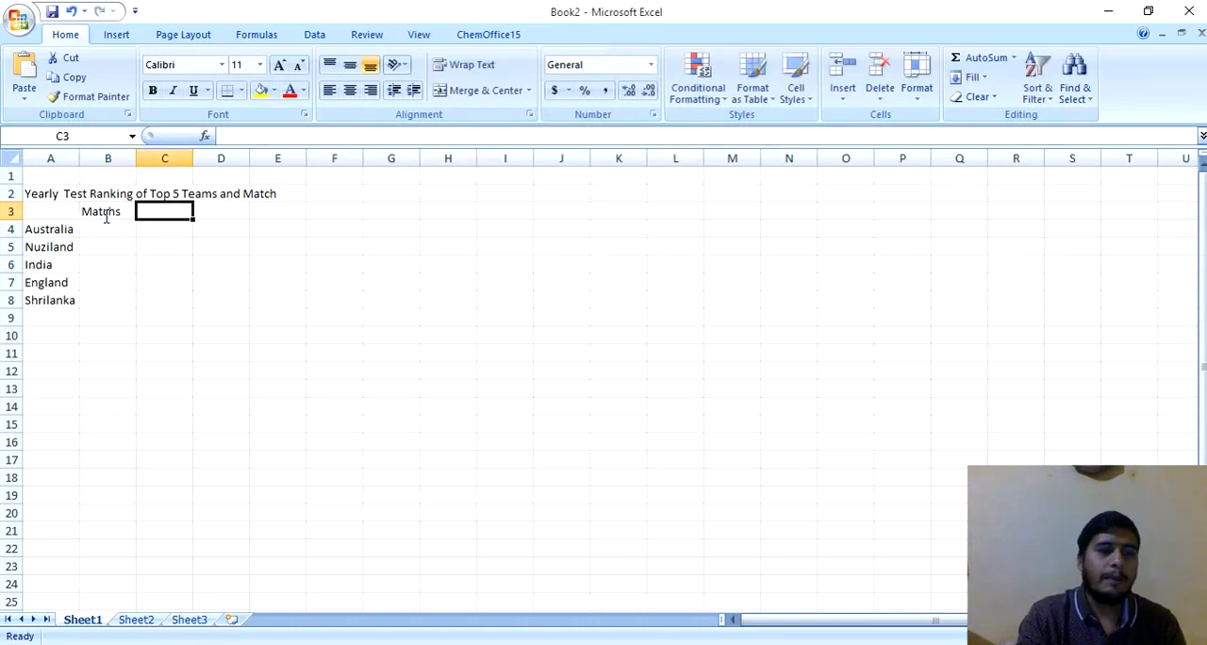
pyautogui.write('P')
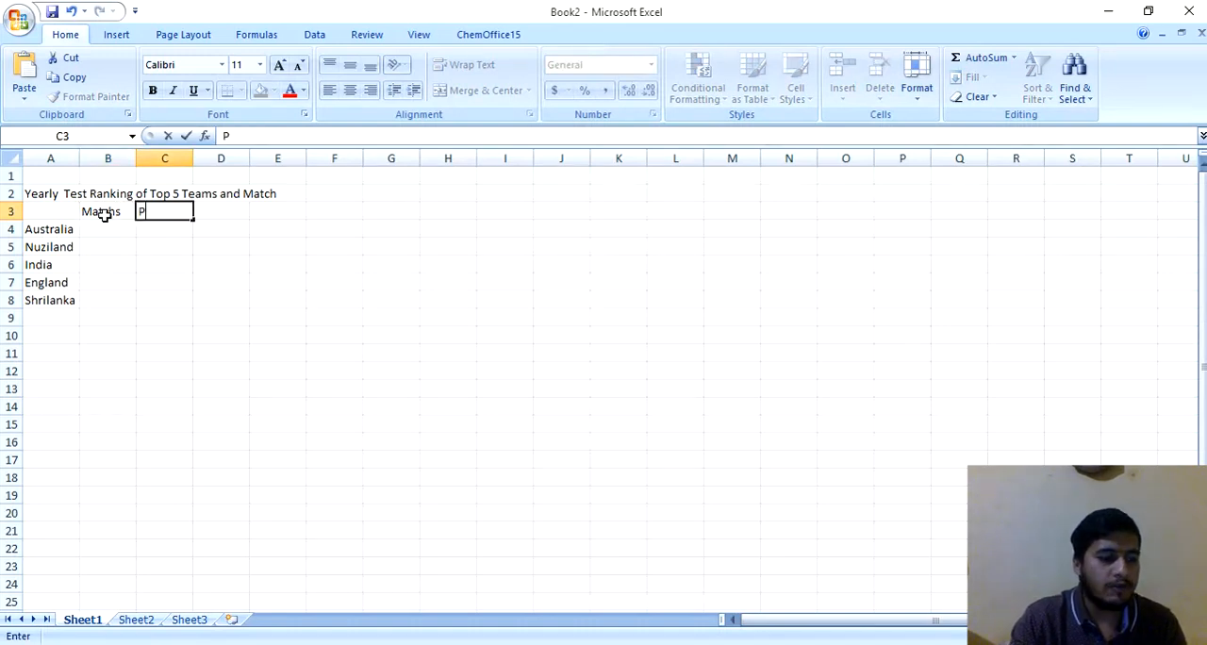
pyautogui.write('oin')
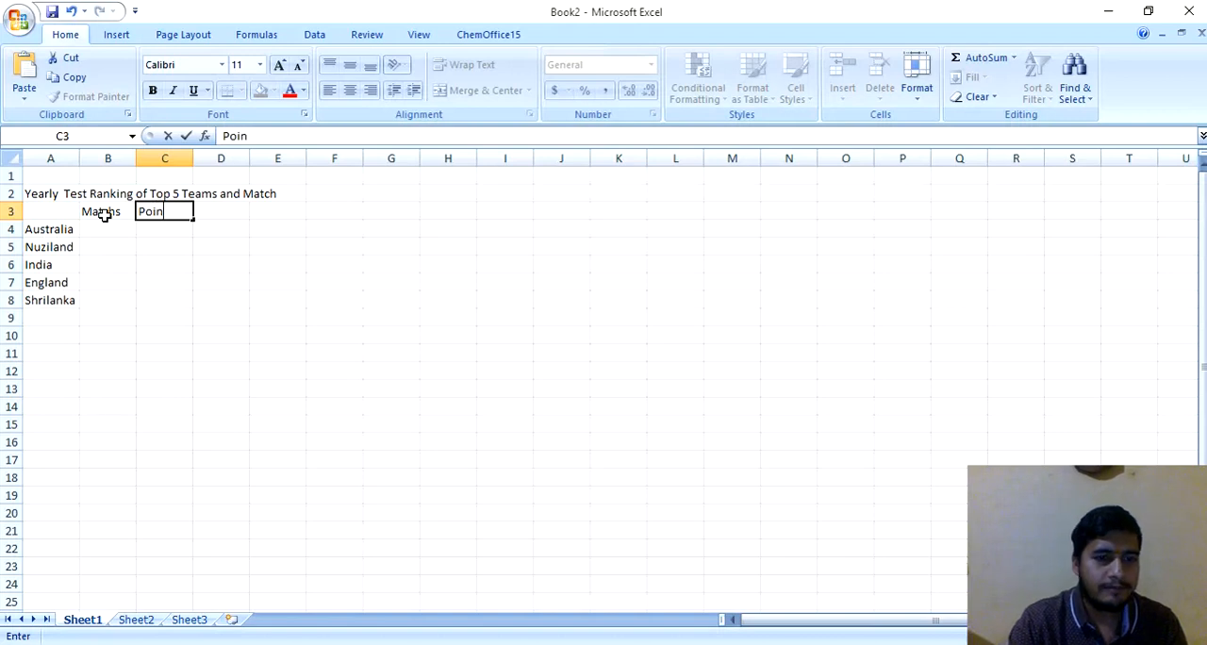
pyautogui.write('ts')
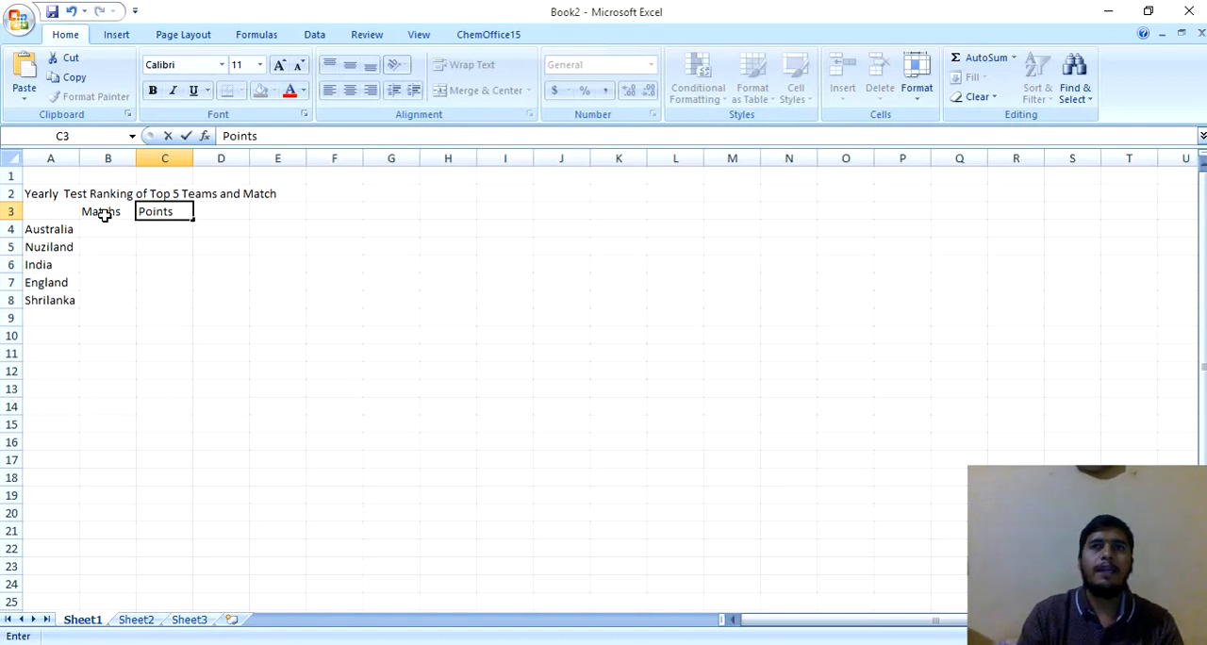
pyautogui.press('Return')
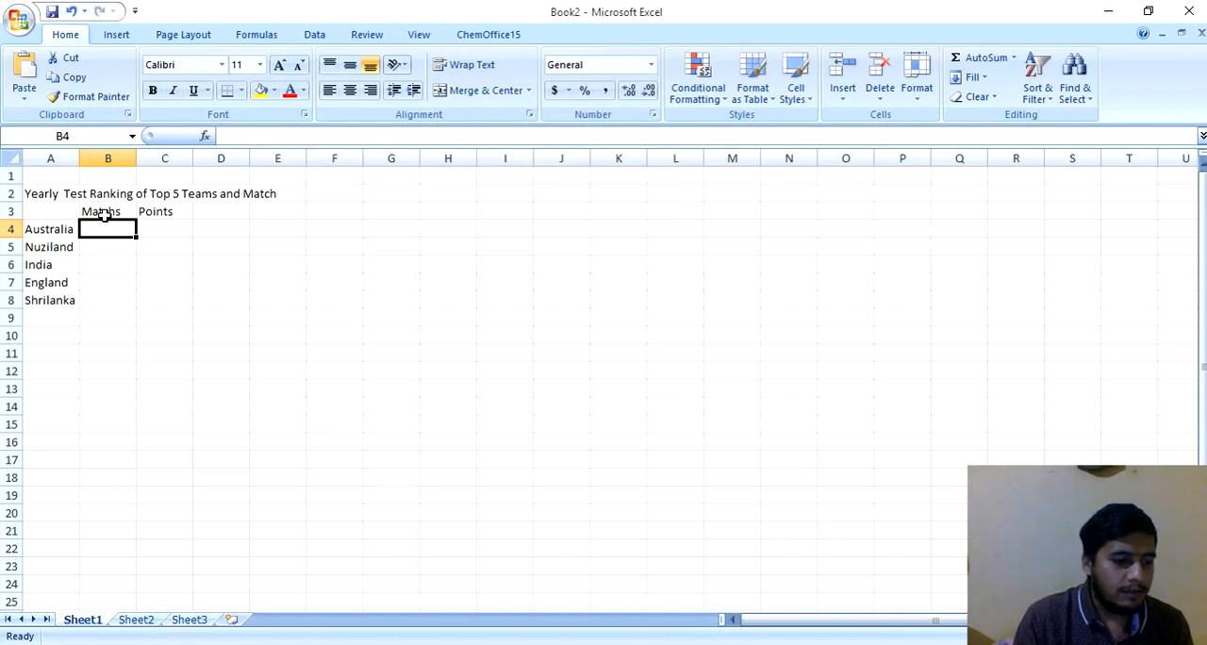
# Step: Enter the match counts 26, 21, 27, 33 and 27 in cells B4 to B8
pyautogui.write('26')
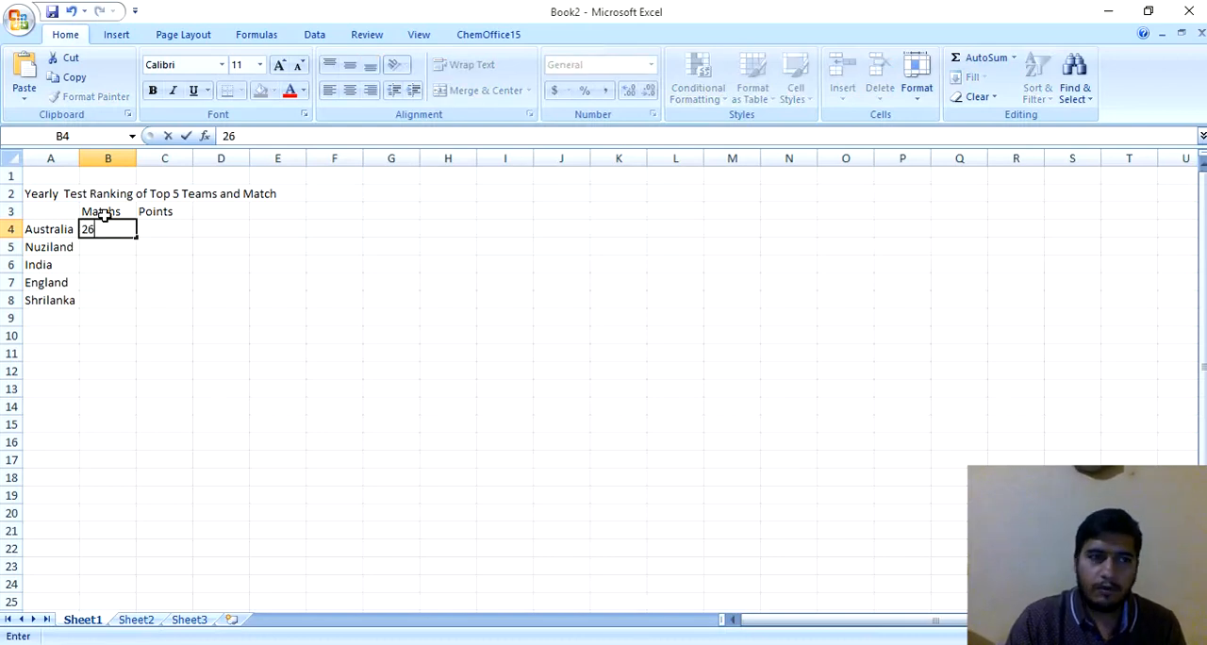
pyautogui.press('Return')
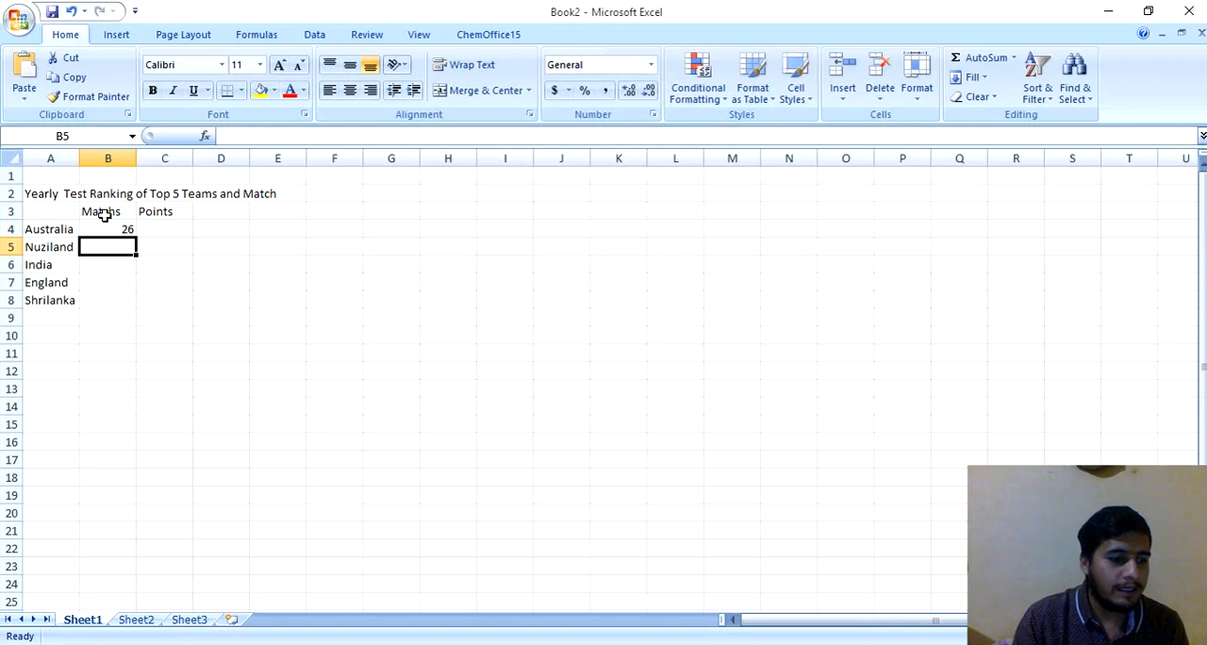
pyautogui.write('21')
pyautogui.press('Return')
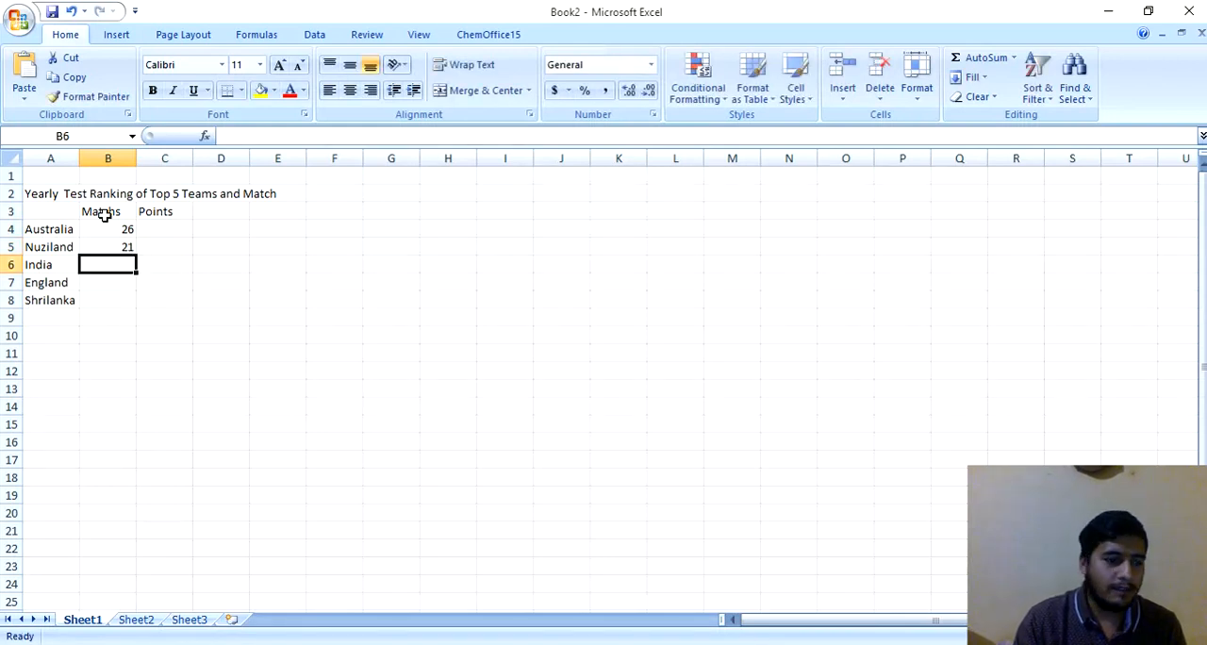
pyautogui.write('27')
pyautogui.press('Return')
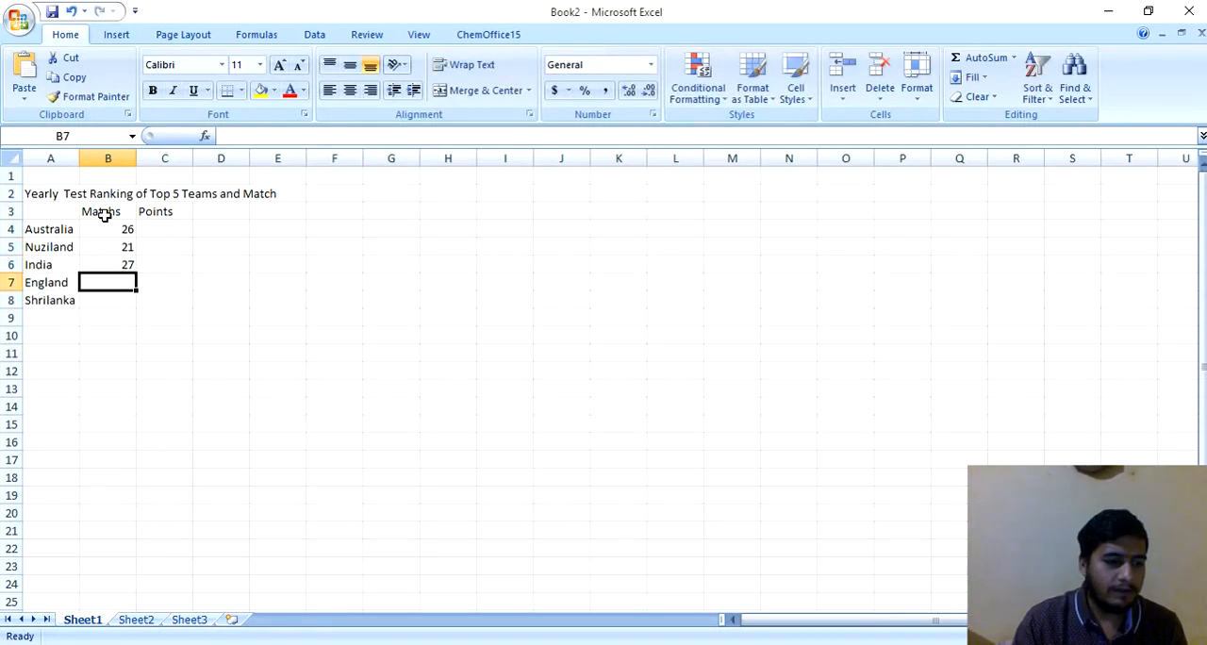
pyautogui.write('33')
pyautogui.press('Return')
pyautogui.write('27')
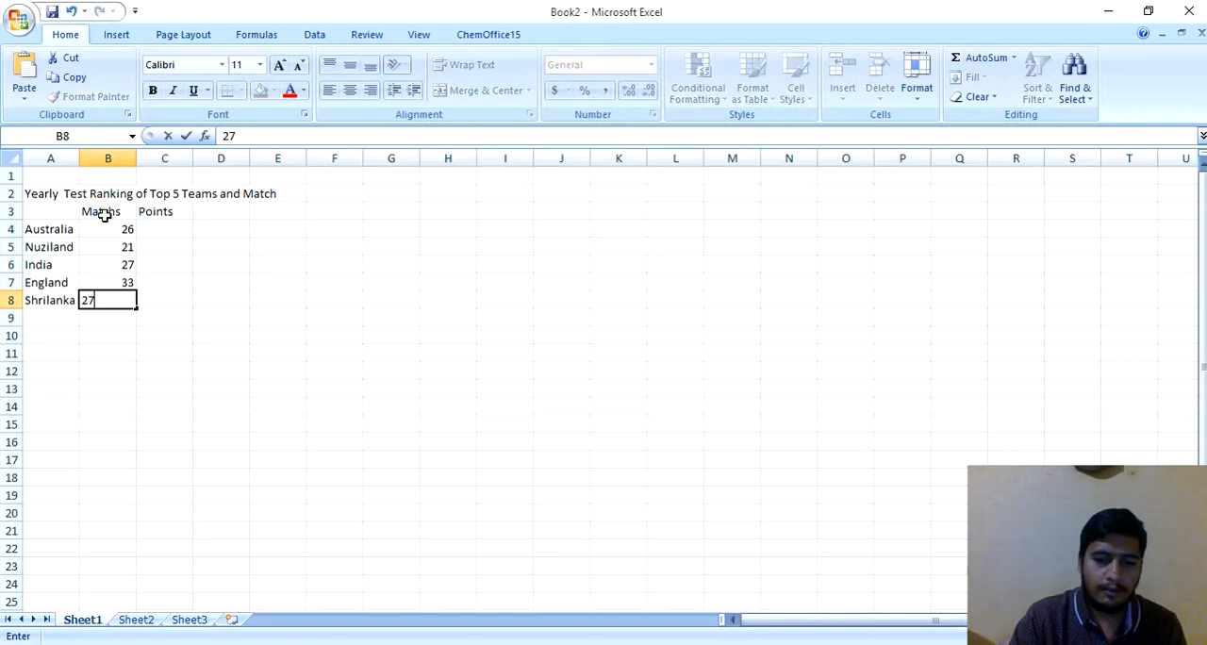
pyautogui.press('Return')
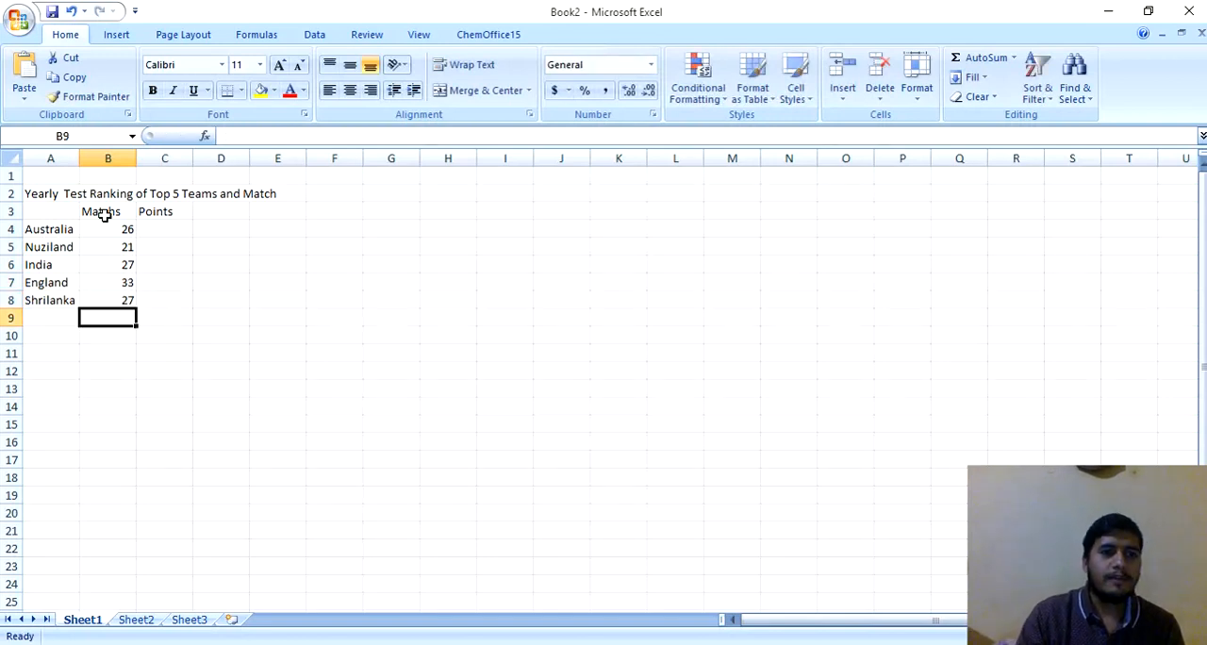
# Step: Enter the points 116, 115, 114, 105 and 91 in cells C4 to C8
pyautogui.click(159, 227)
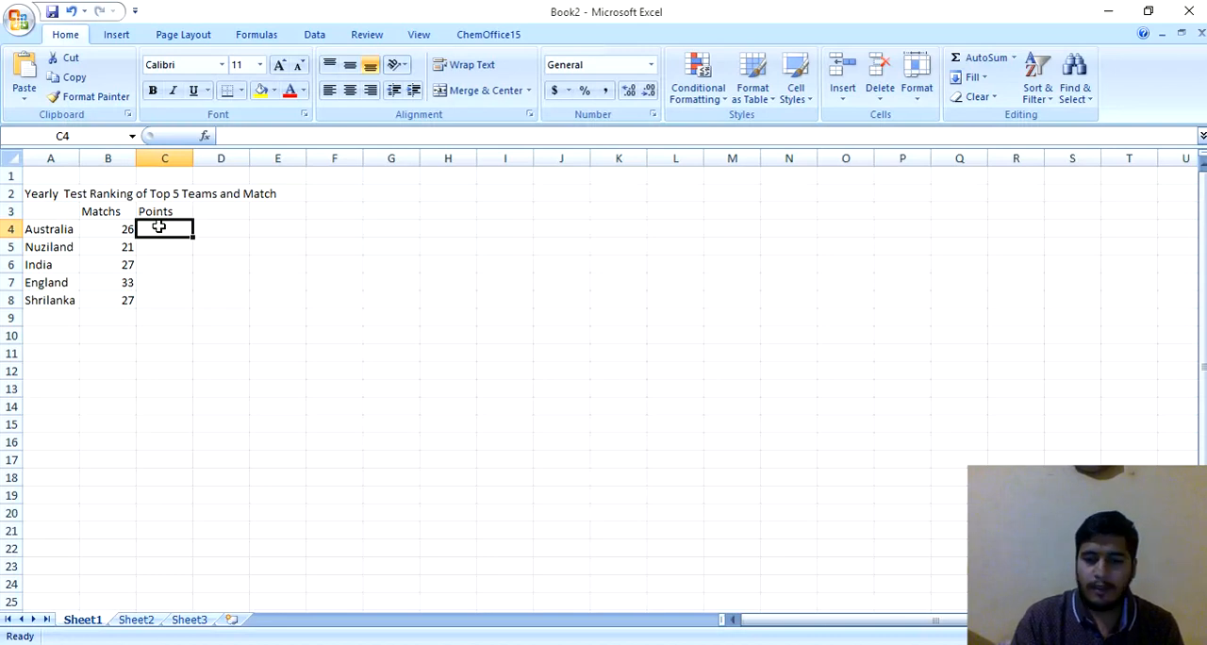
pyautogui.write('116')
pyautogui.press('Return')
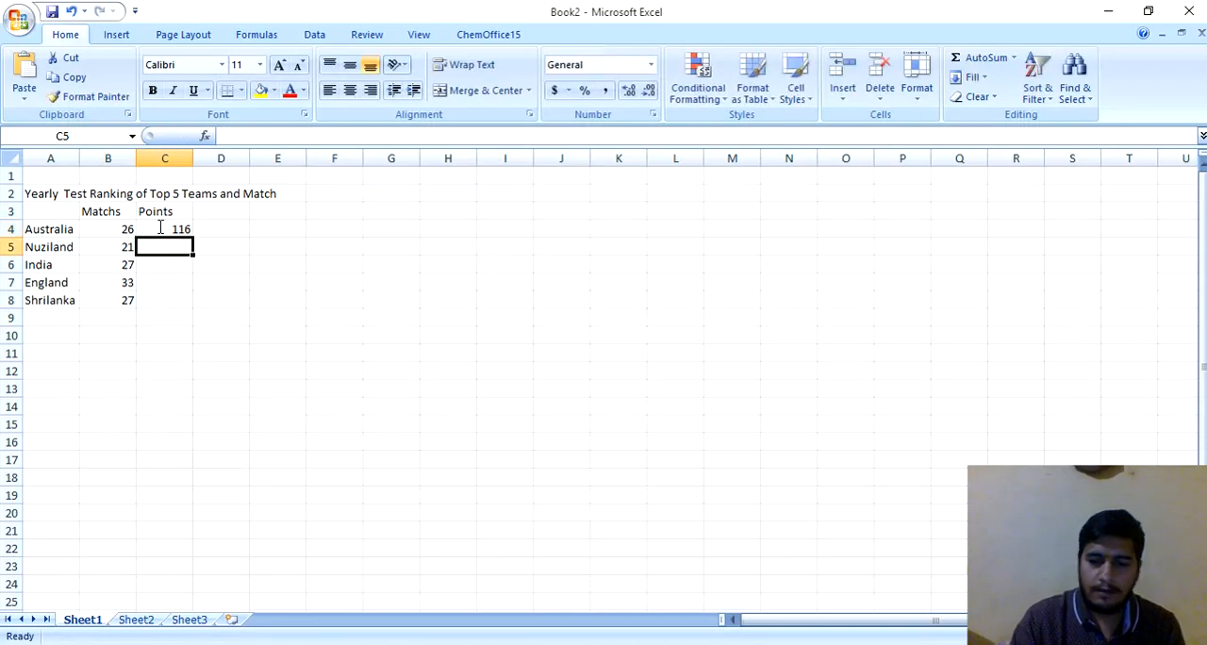
pyautogui.write('115')
pyautogui.press('Return')
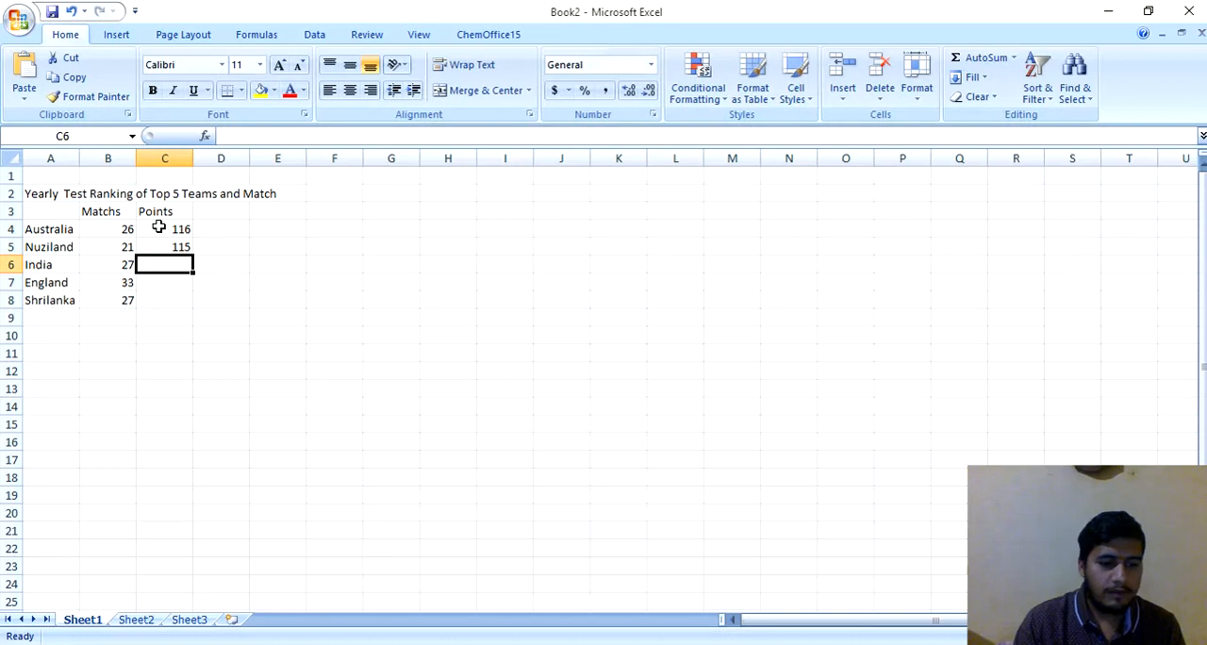
pyautogui.write('114')
pyautogui.press('Return')
pyautogui.write('10')
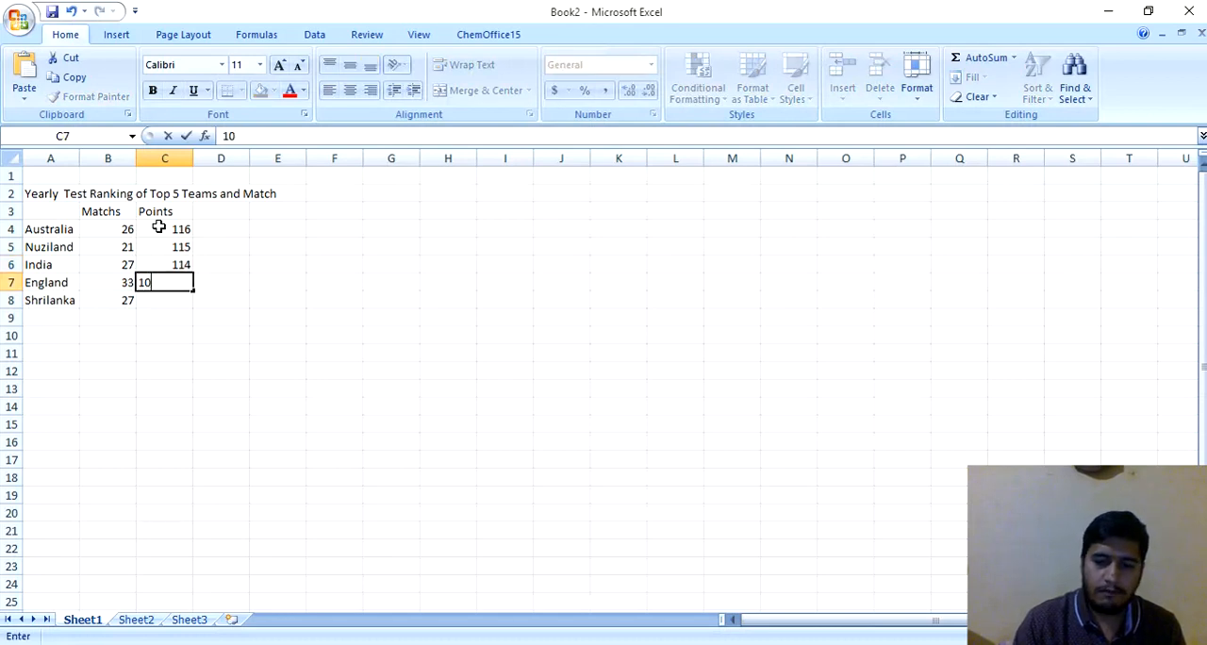
pyautogui.write('5')
pyautogui.press('Return')
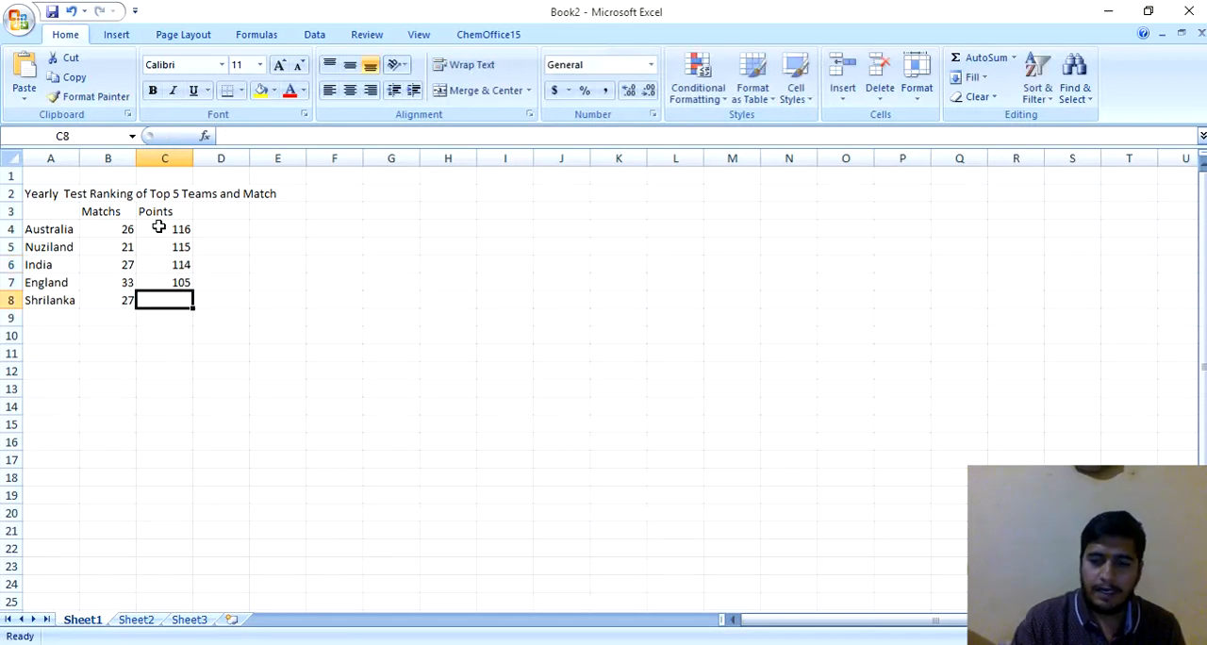
pyautogui.write('91')
pyautogui.press('Return')
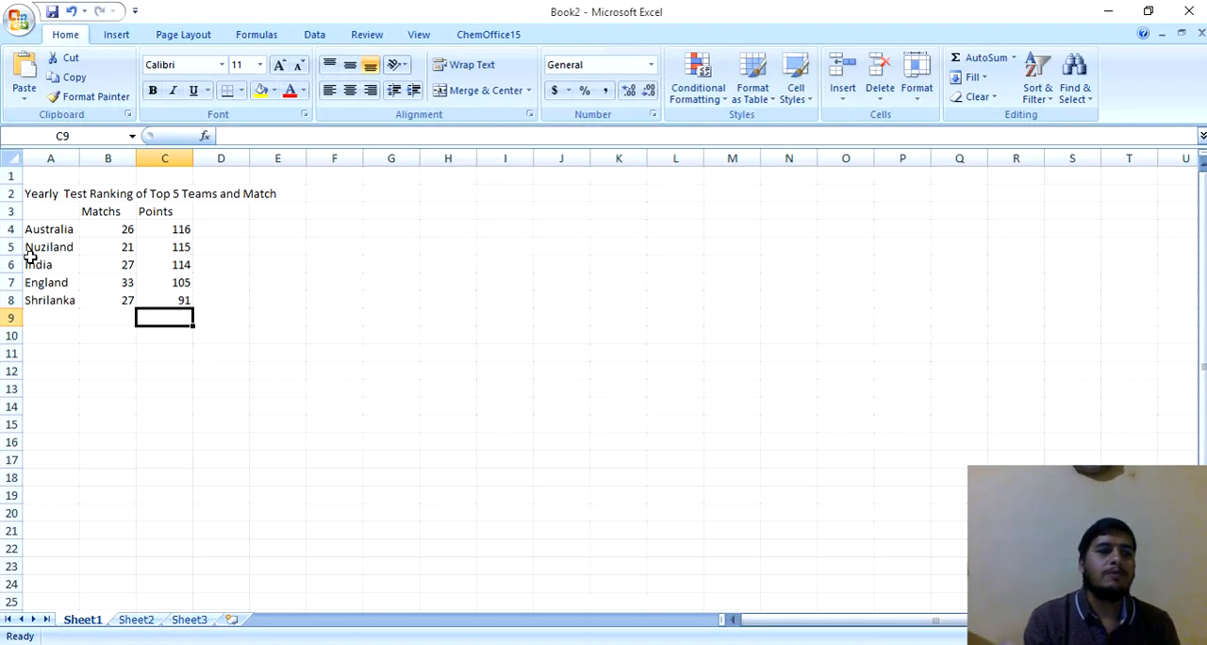
pyautogui.click(49, 189)
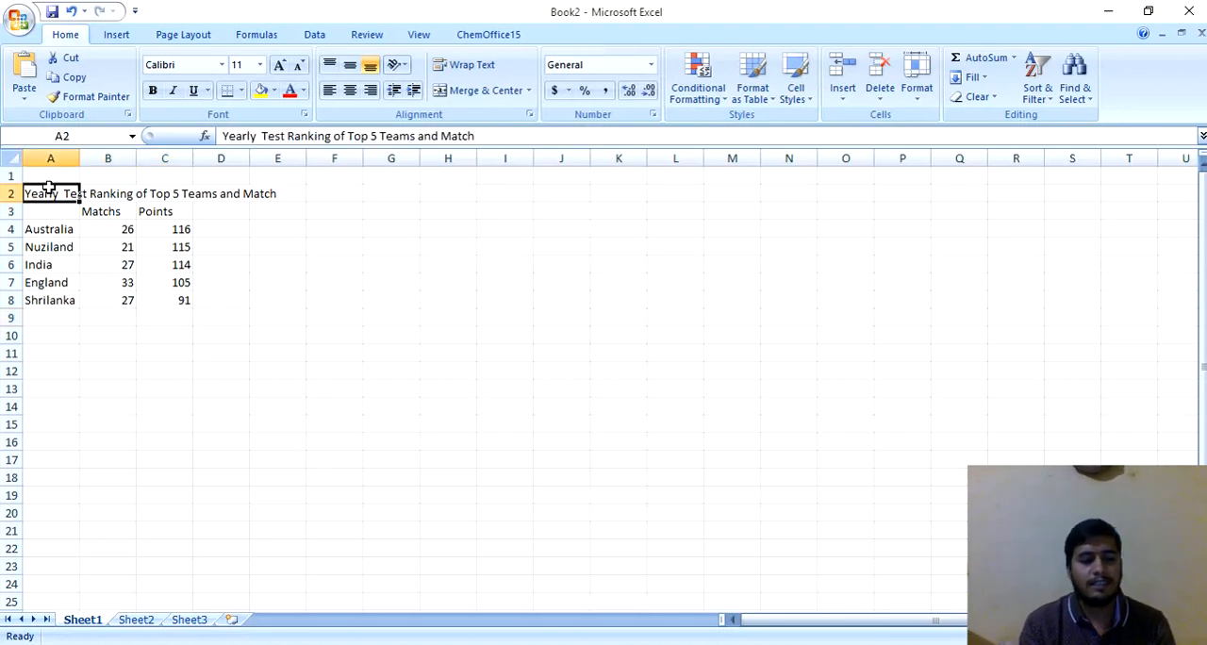
pyautogui.hotkey('shift', 'Right')
pyautogui.hotkey('shift', 'Right')
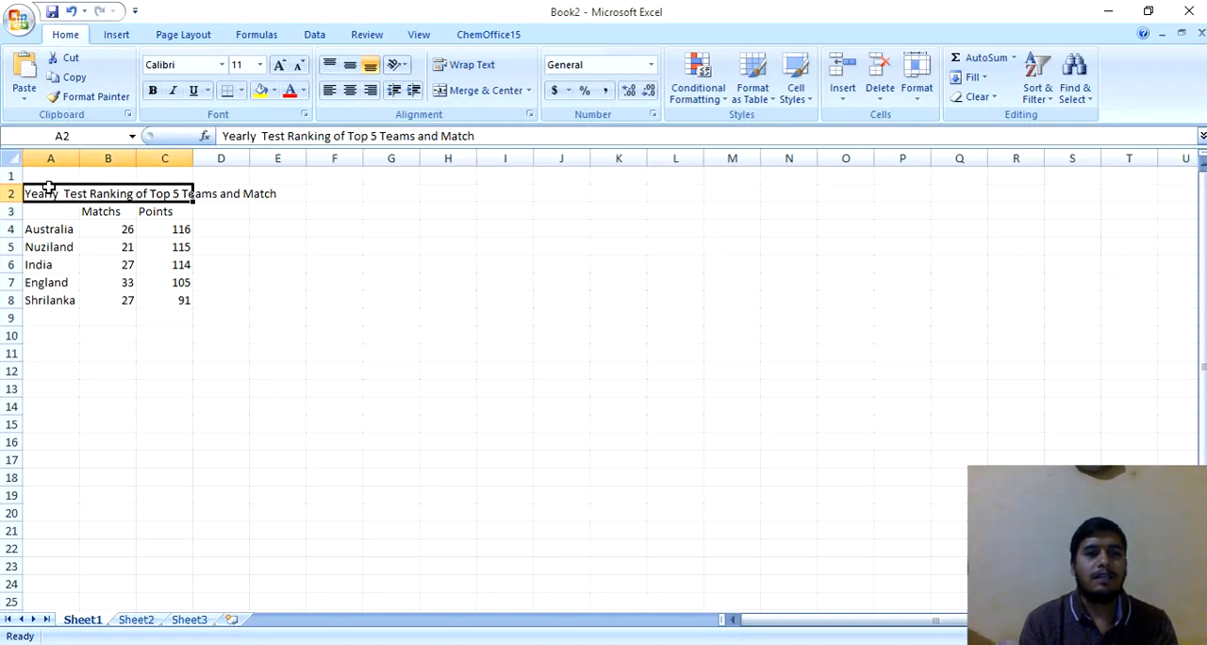
pyautogui.click(58, 246)
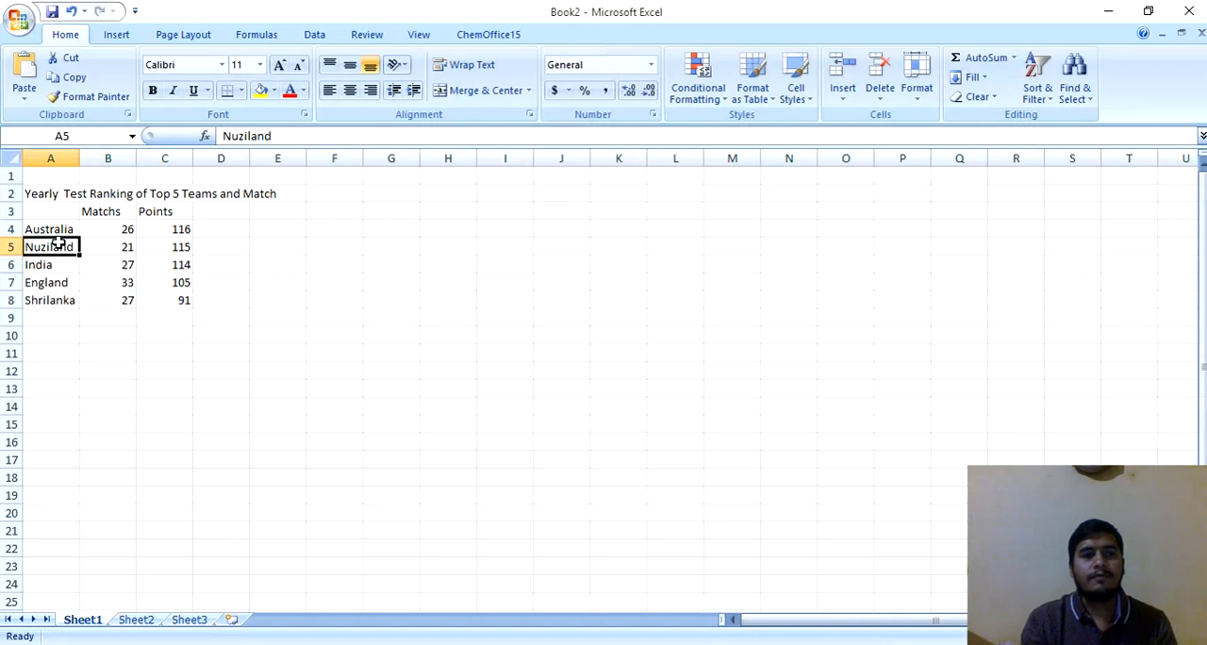
# Step: Insert a 2-D clustered column chart from the team table, starting from cell A4
pyautogui.click(59, 228)
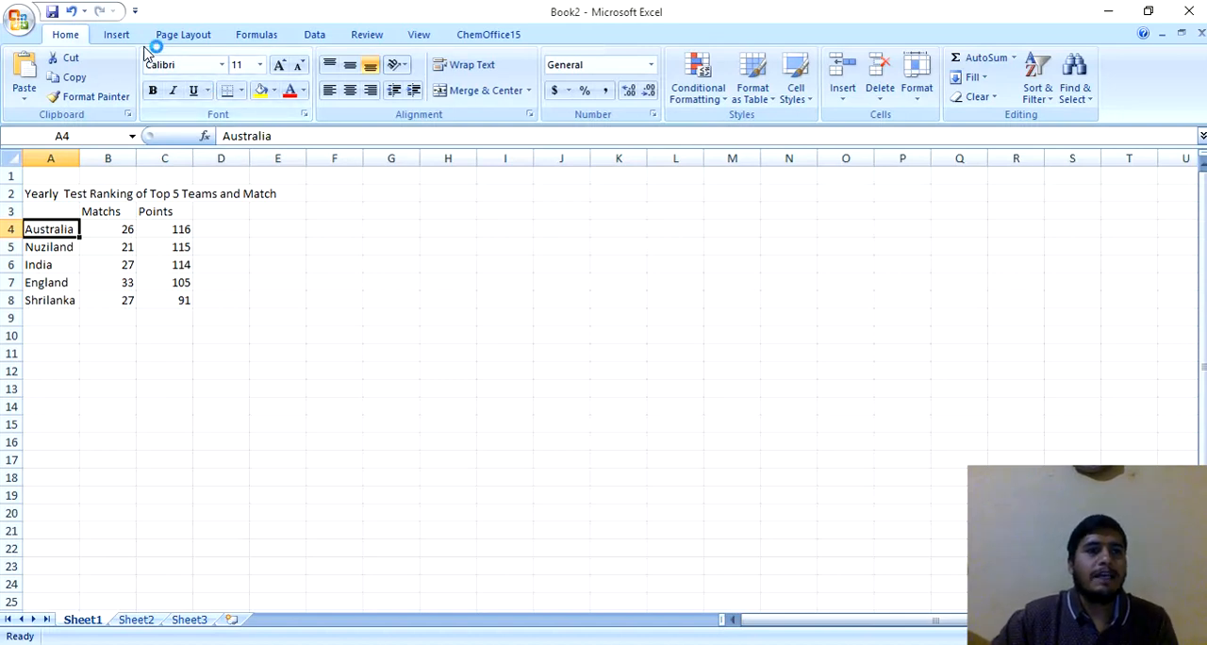
pyautogui.click(113, 35)
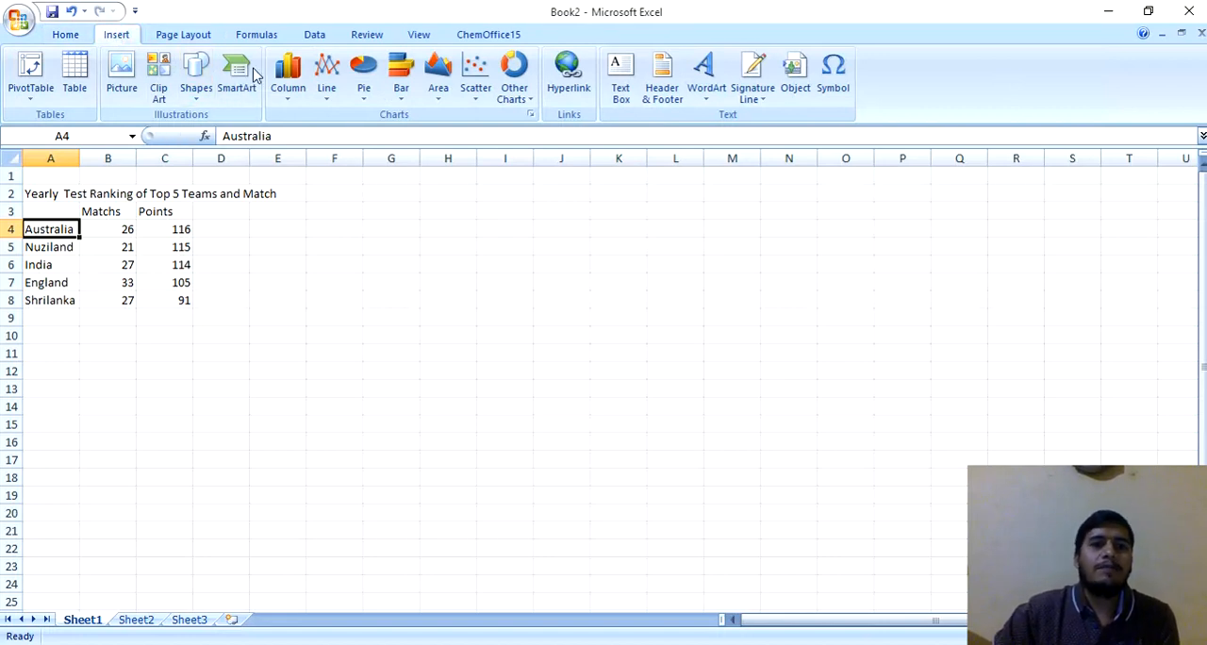
pyautogui.click(291, 99)
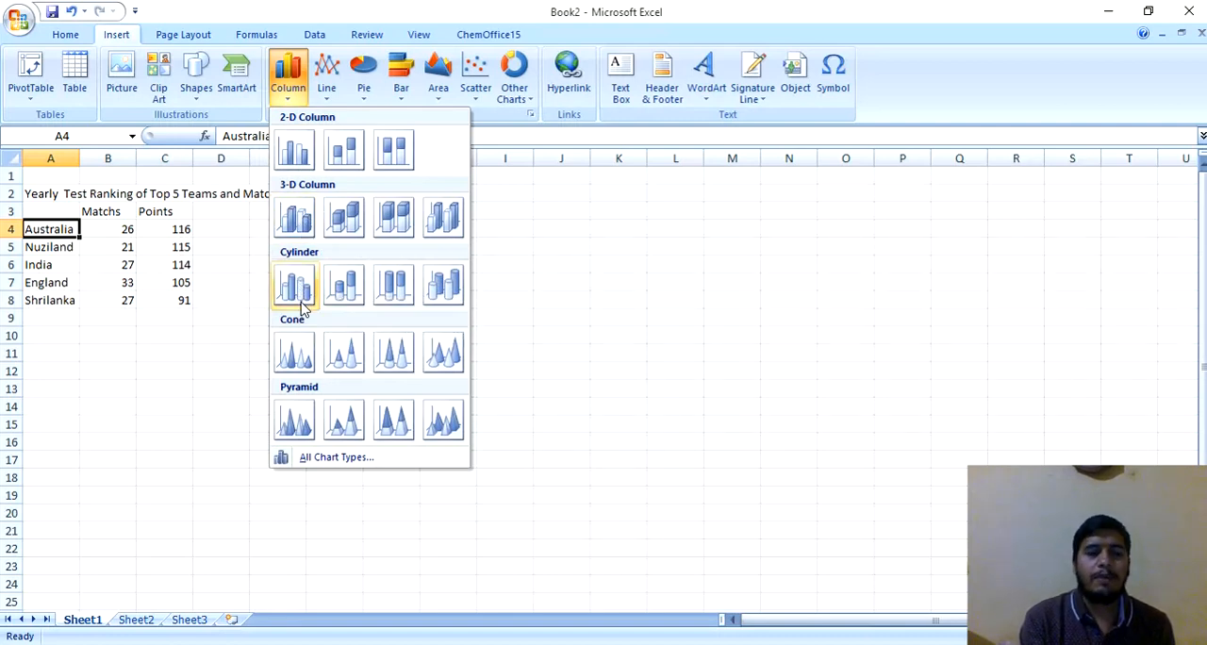
pyautogui.click(295, 151)
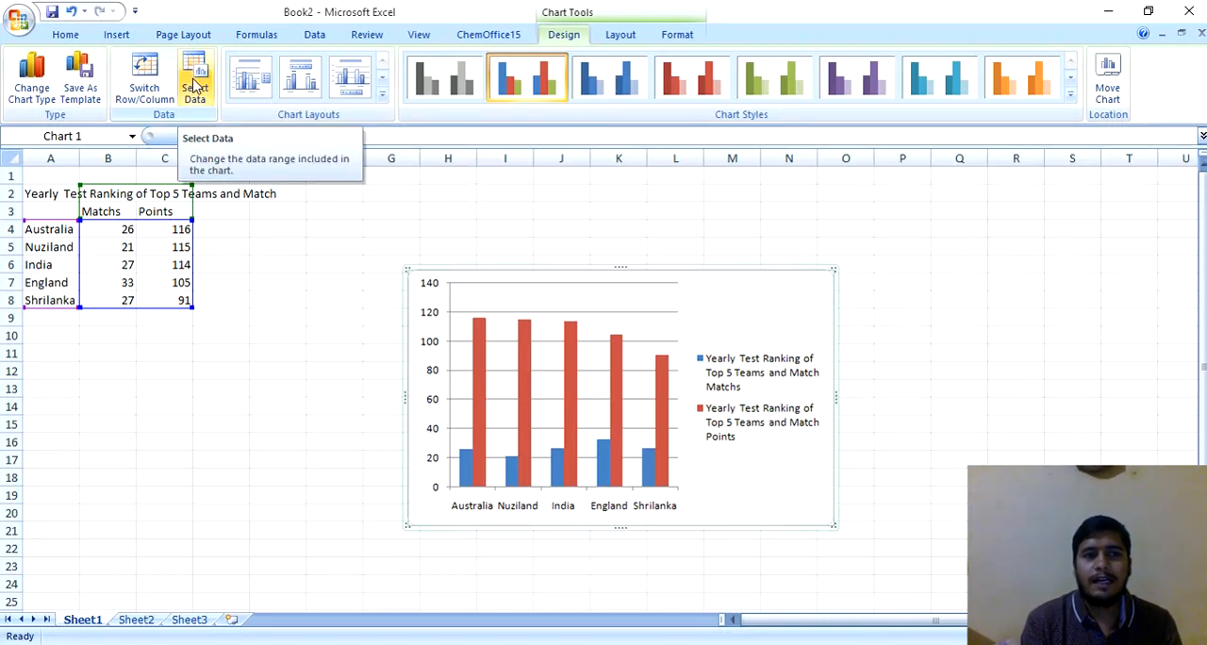
# Step: Change the chart's data range to A3:C8 on Sheet1, leaving out the title row
pyautogui.click(193, 87)
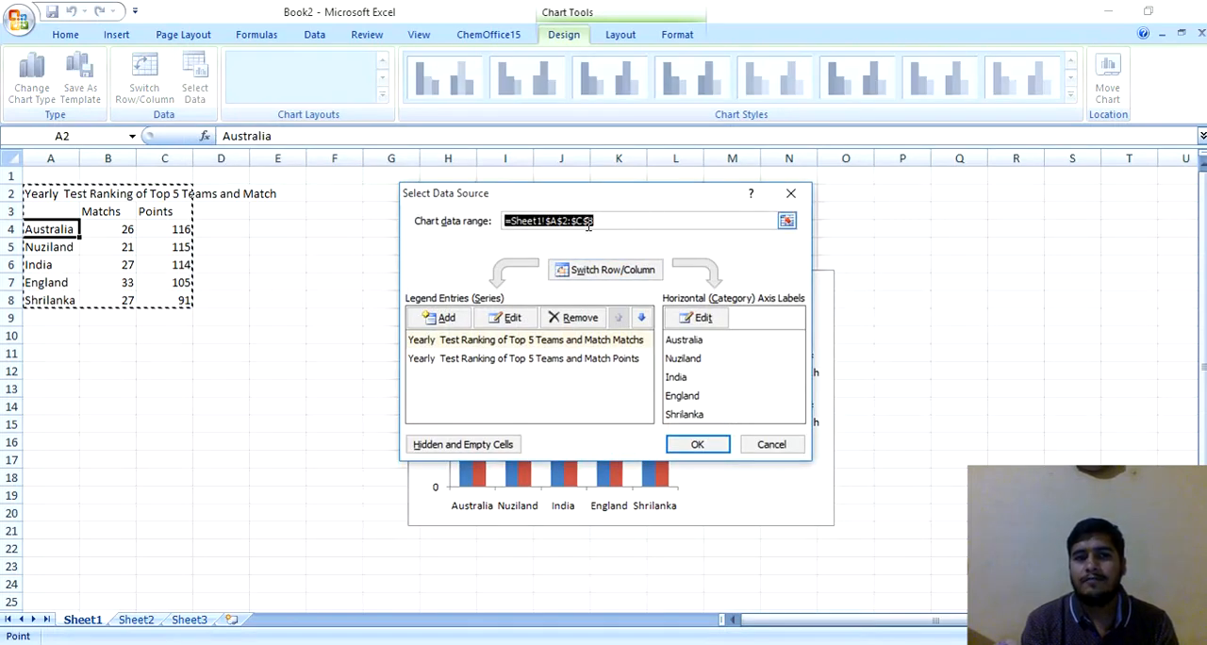
pyautogui.click(43, 210)
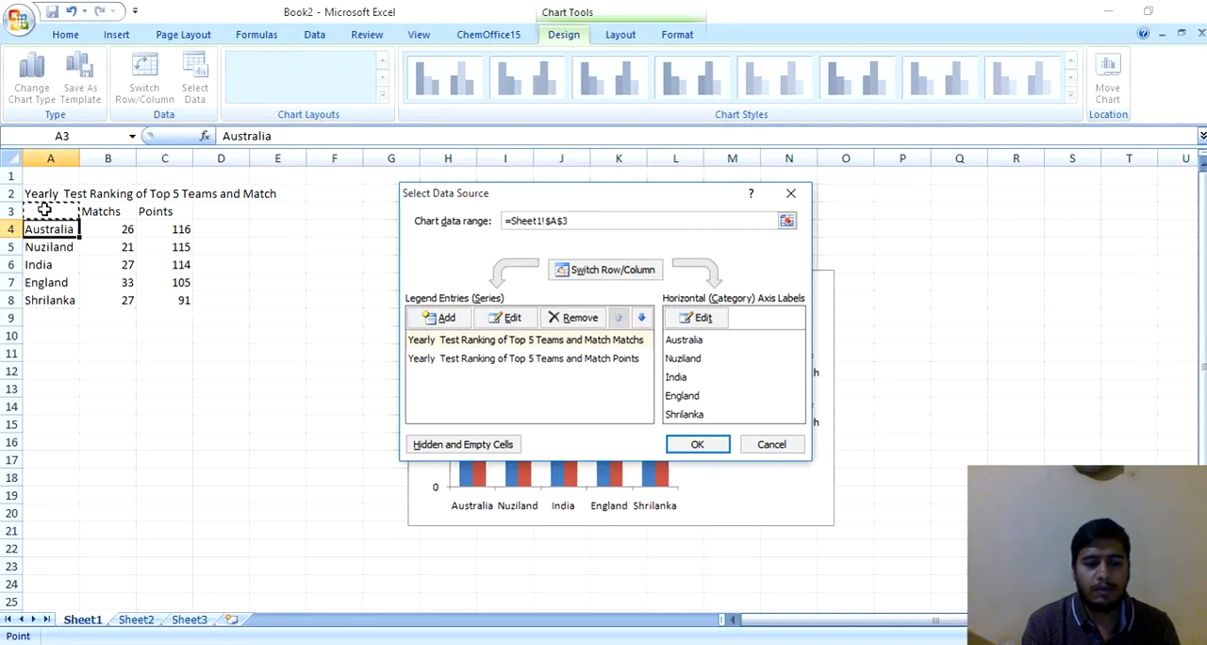
pyautogui.moveTo(44, 211); pyautogui.dragTo(177, 296)
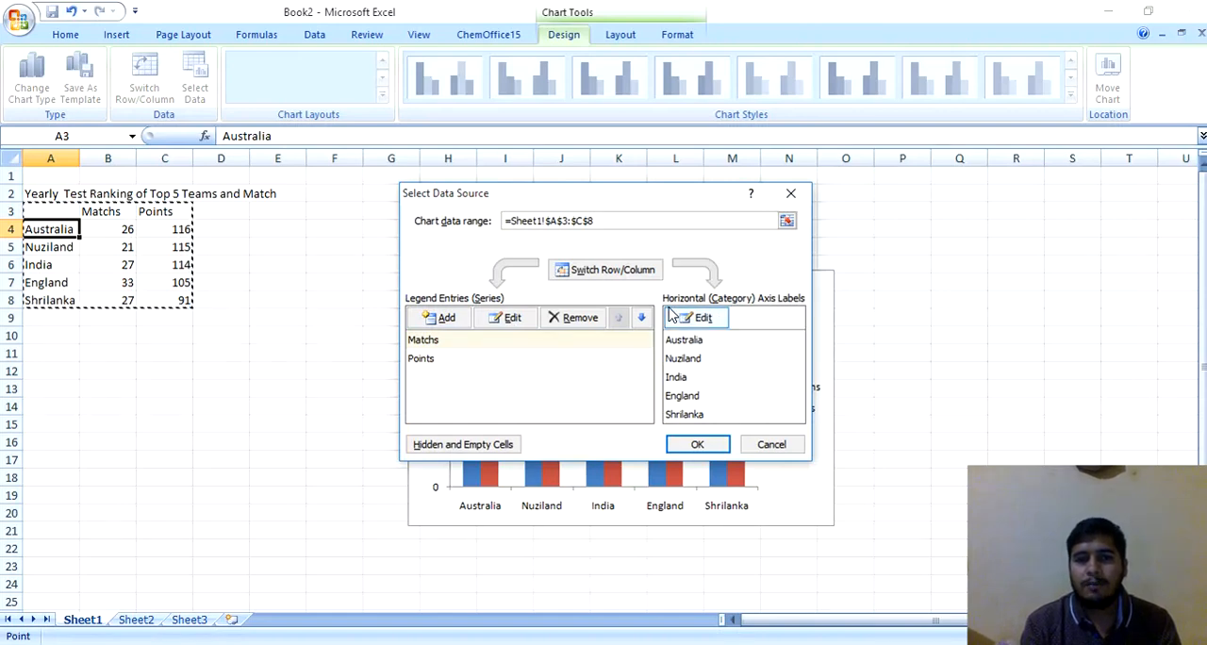
pyautogui.click(432, 360)
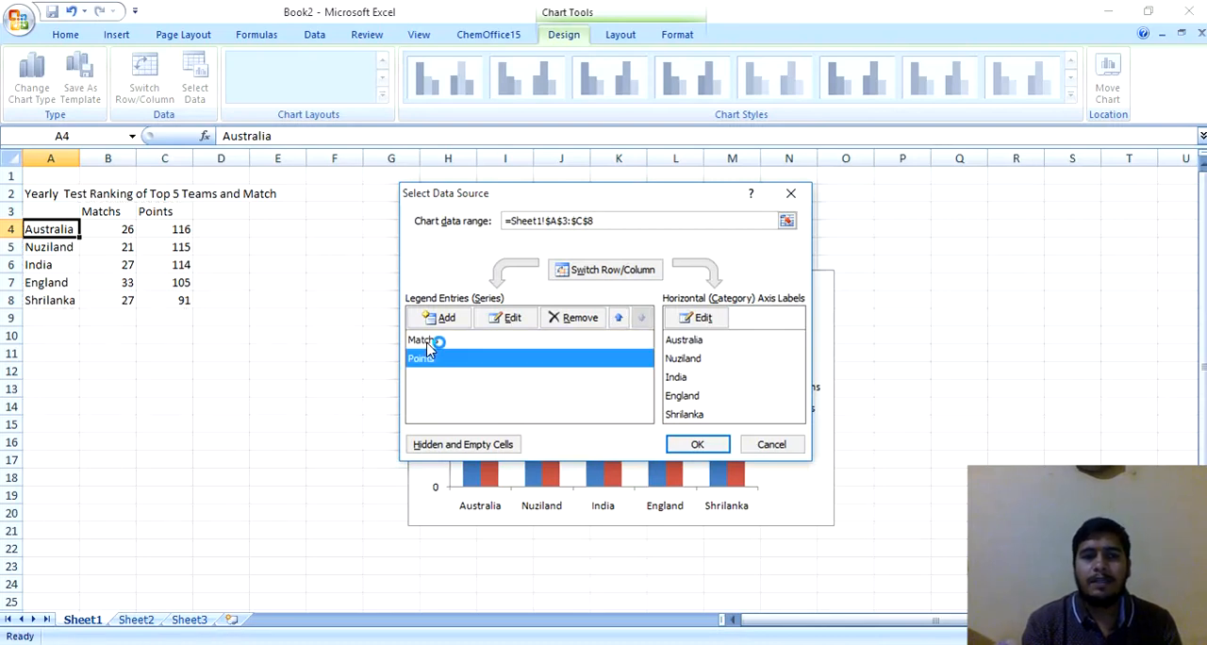
pyautogui.click(432, 341)
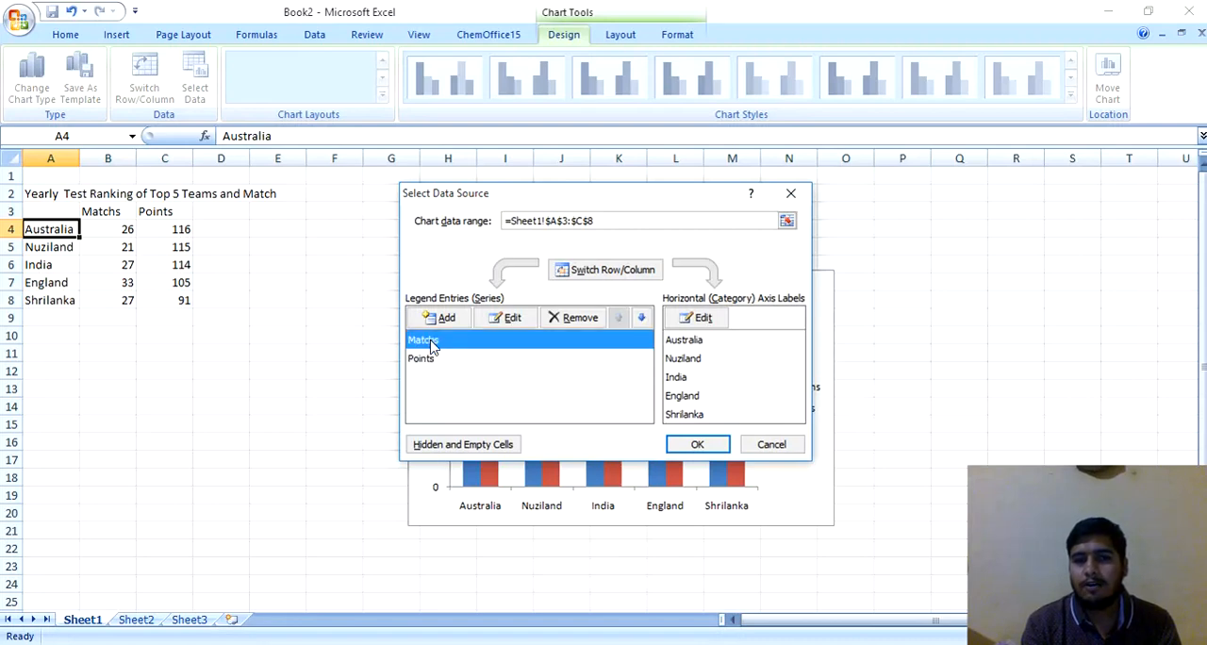
pyautogui.press('Return')
# Step: Try the second and third chart layouts, then apply Layout 1 to the column chart
pyautogui.click(302, 80)
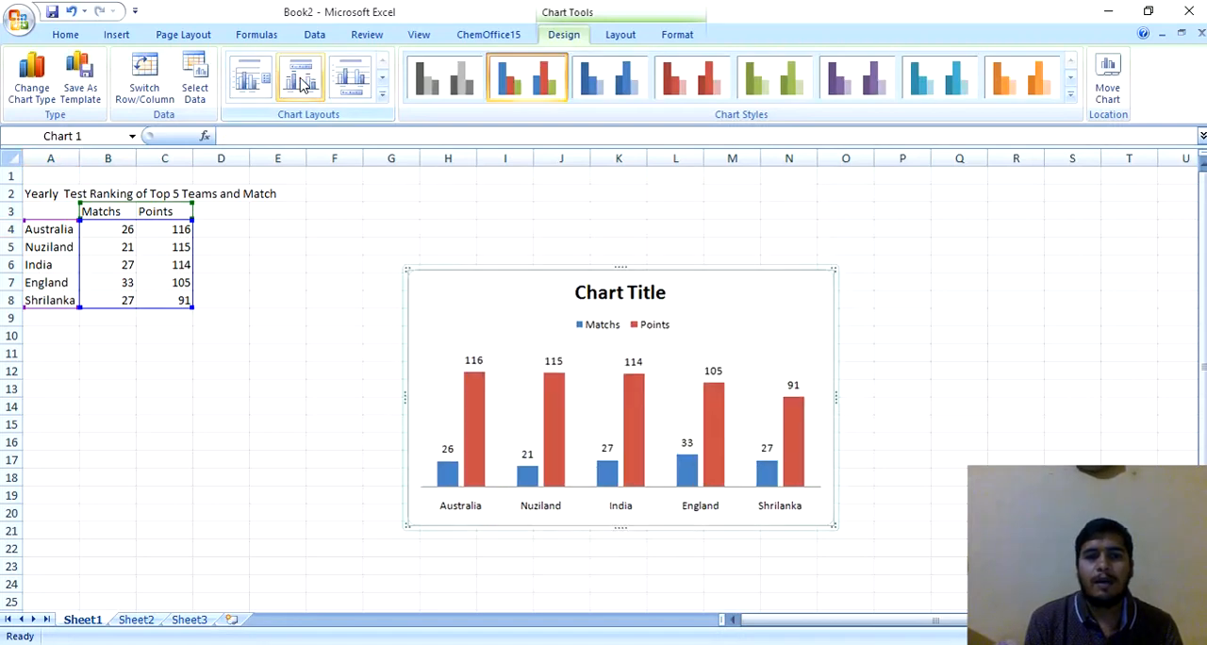
pyautogui.click(351, 79)
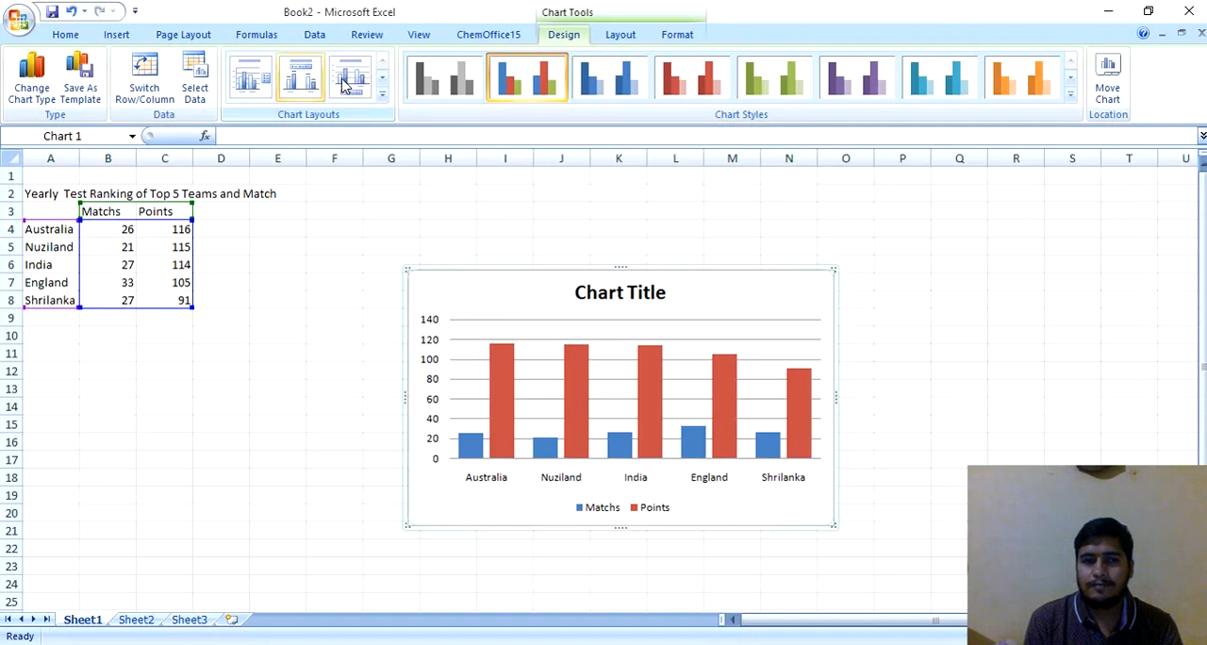
pyautogui.click(247, 79)
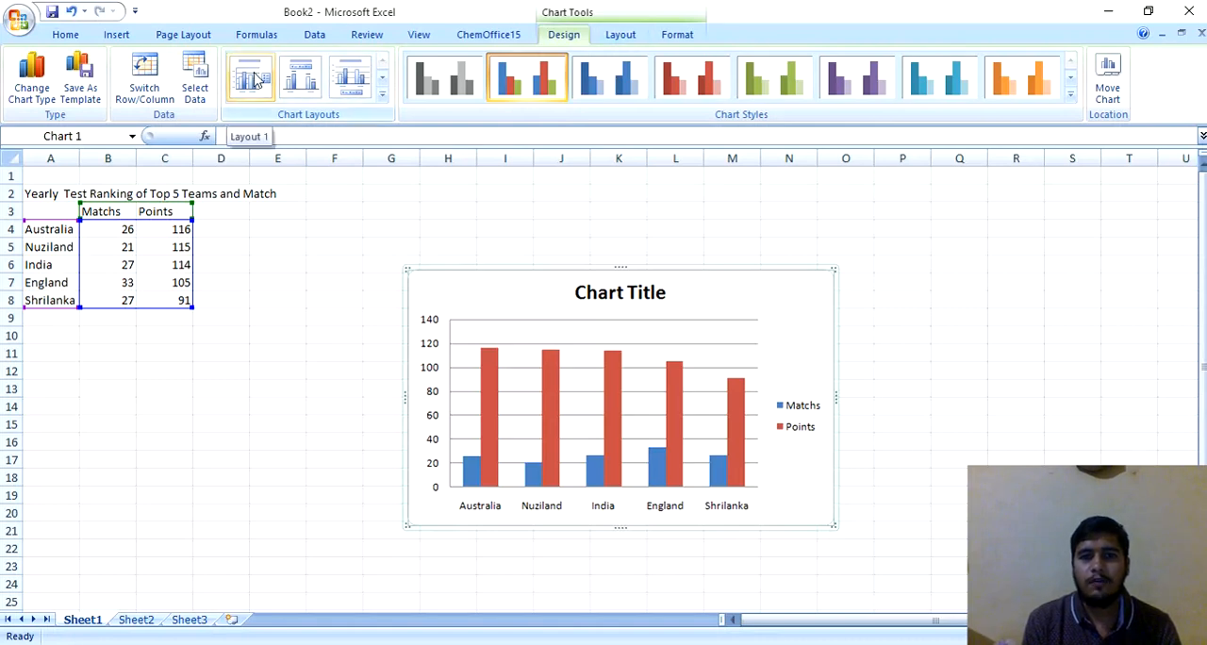
# Step: Place the chart title above the chart and set its text to "Yearly Test Ranking of Top 5 Teams and Match" from cell A2
pyautogui.click(628, 37)
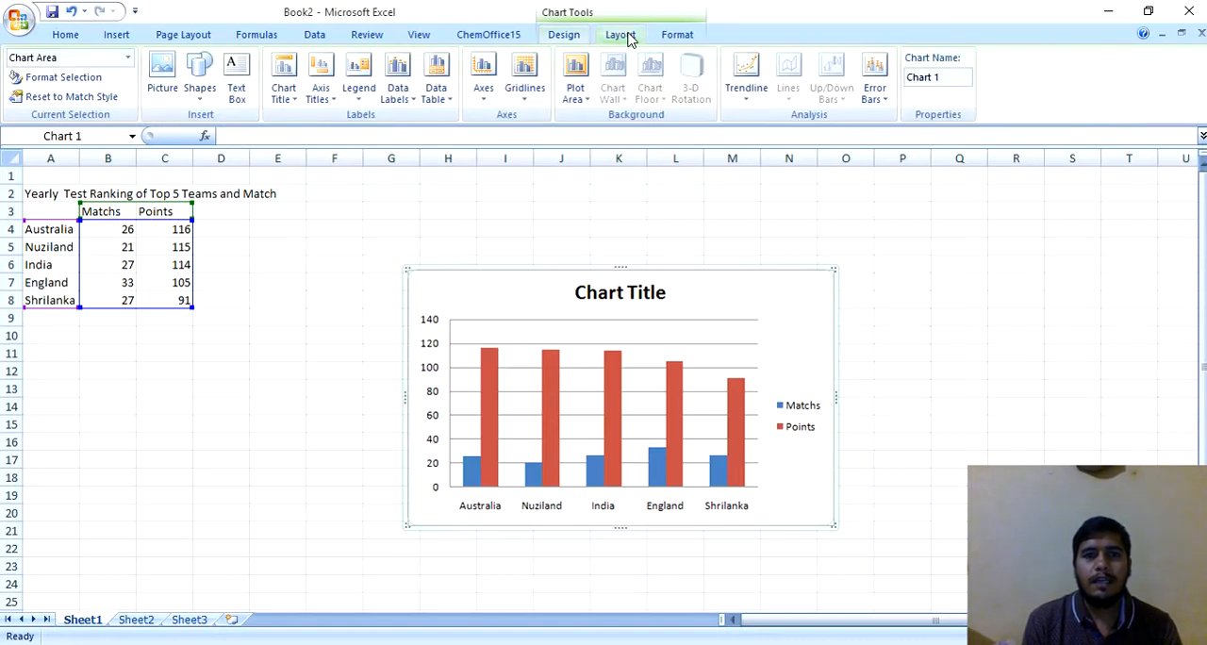
pyautogui.click(295, 104)
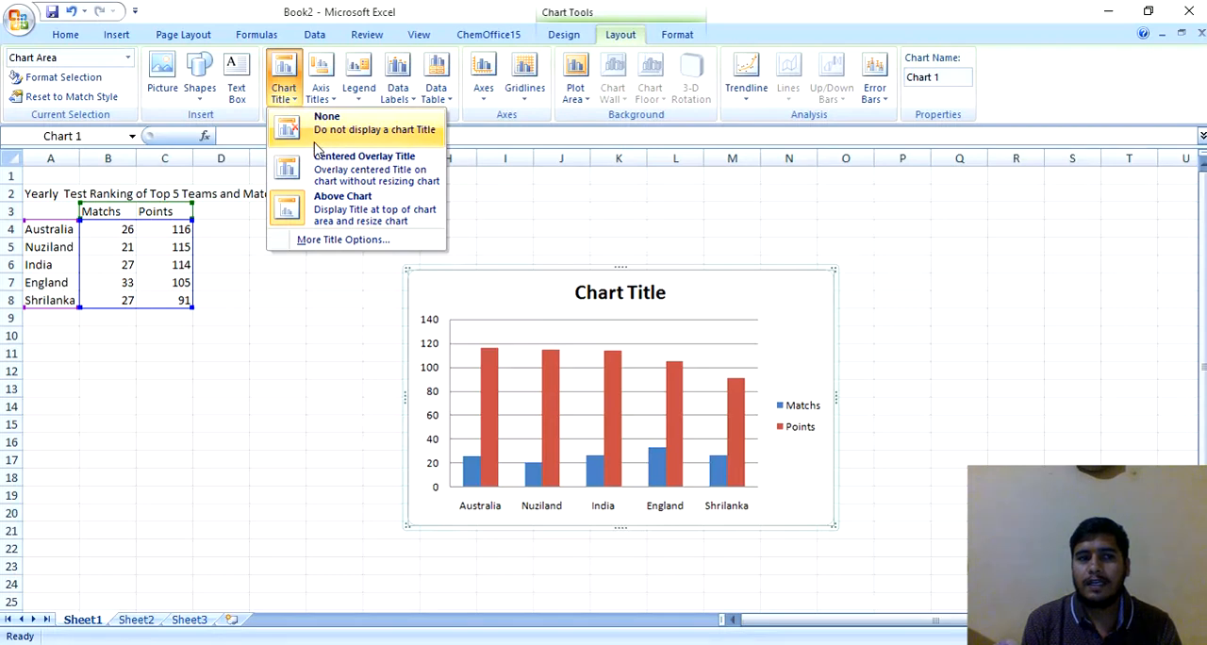
pyautogui.click(315, 216)
pyautogui.click(610, 297)
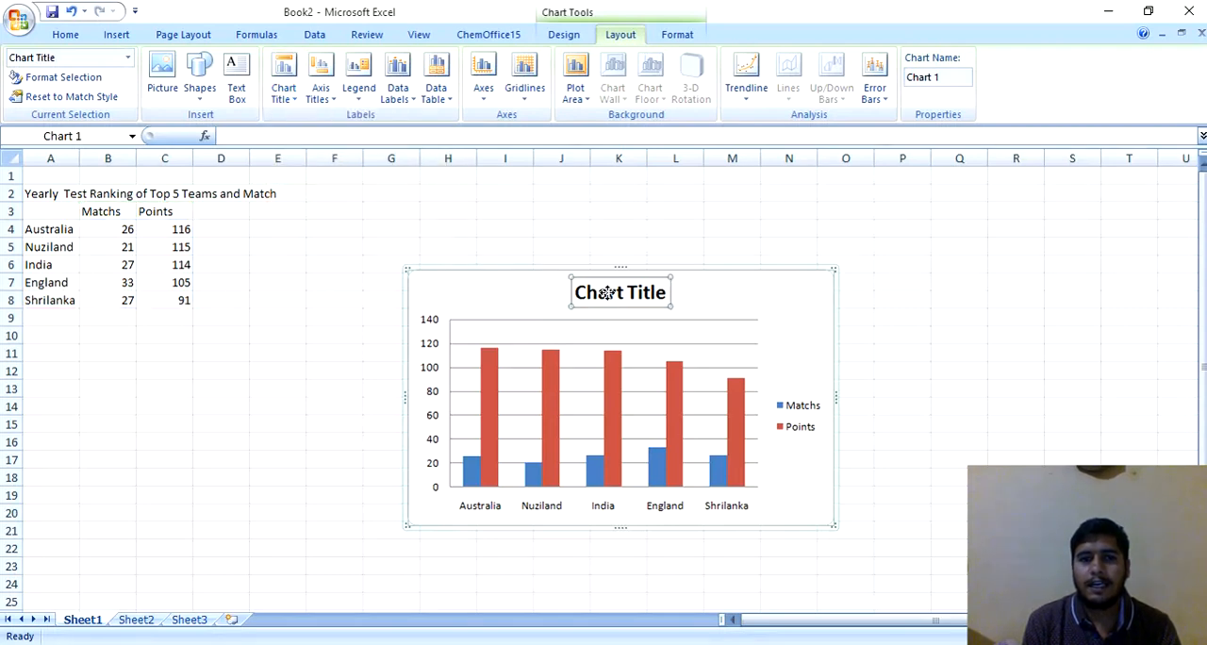
pyautogui.click(49, 189)
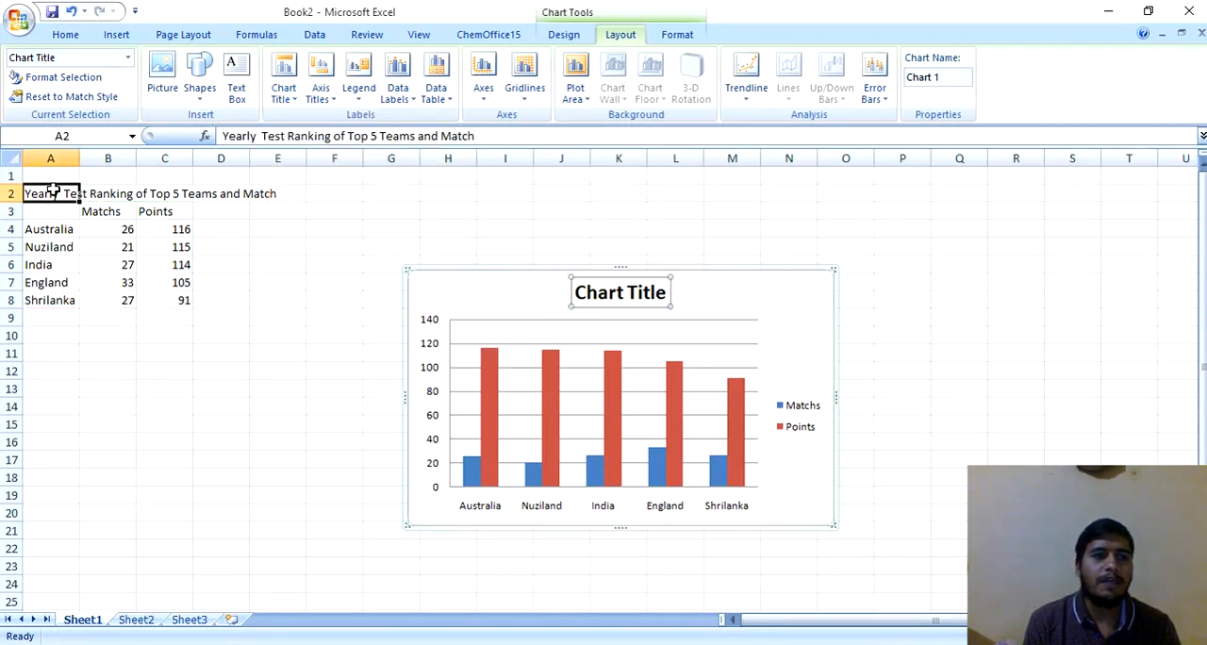
pyautogui.click(487, 138)
pyautogui.click(487, 137)
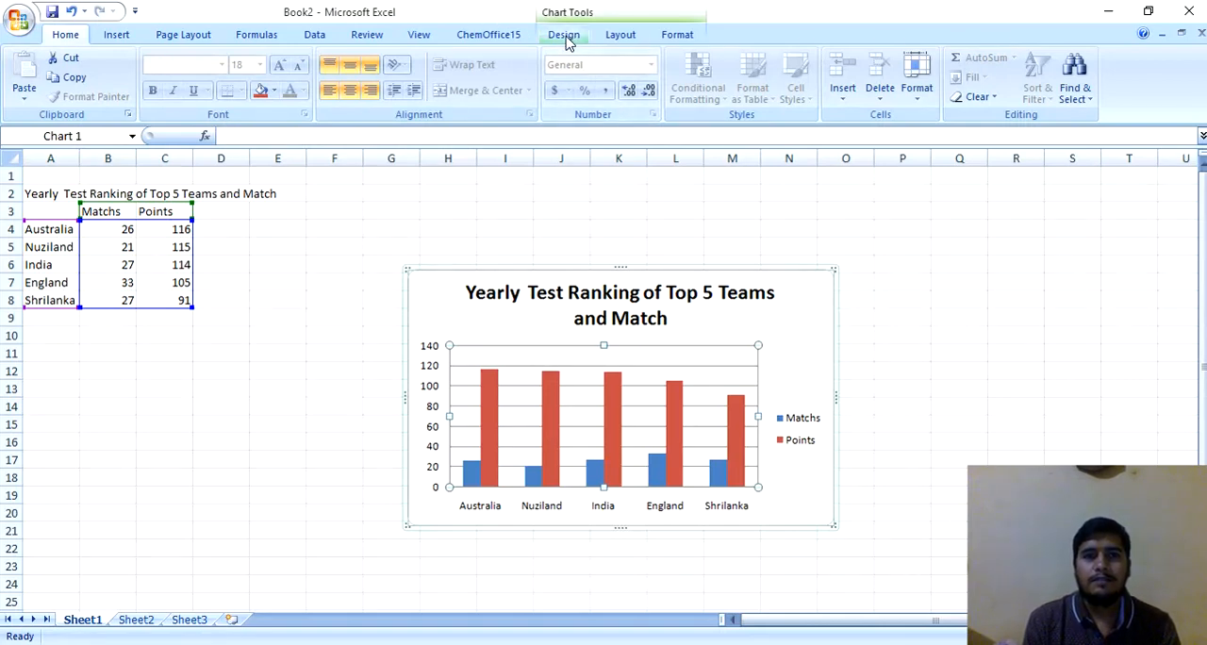
# Step: Try the chart legend at the bottom, then return it to the right side of the chart
pyautogui.click(622, 36)
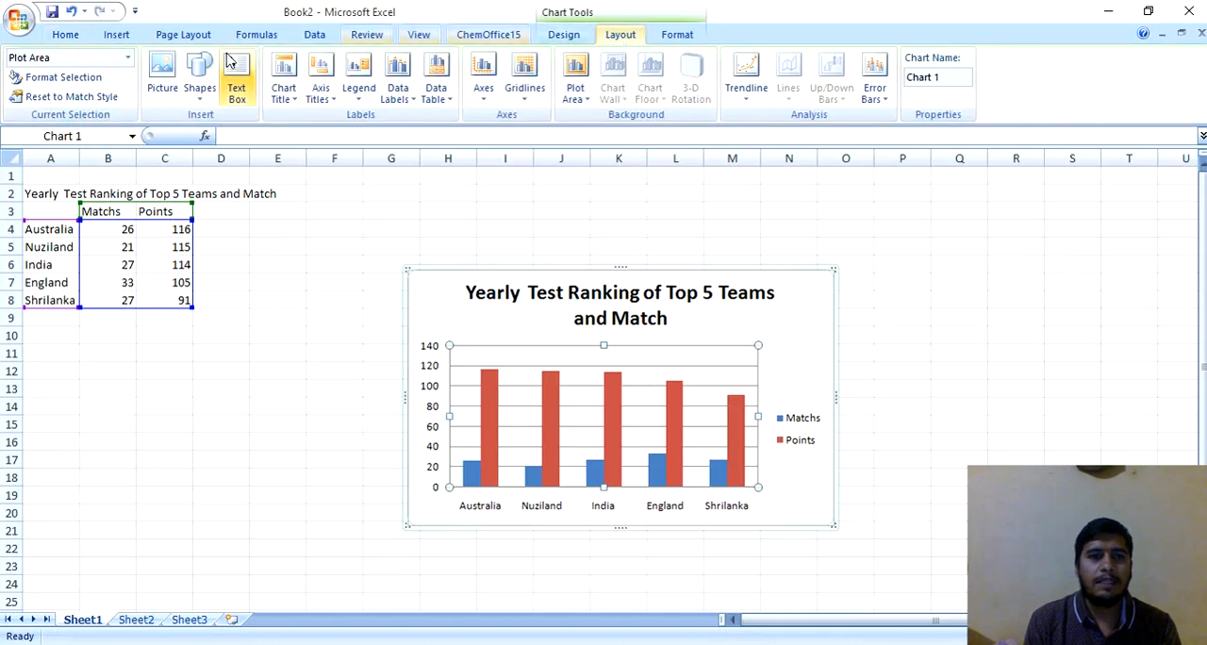
pyautogui.click(330, 104)
pyautogui.moveTo(351, 126)
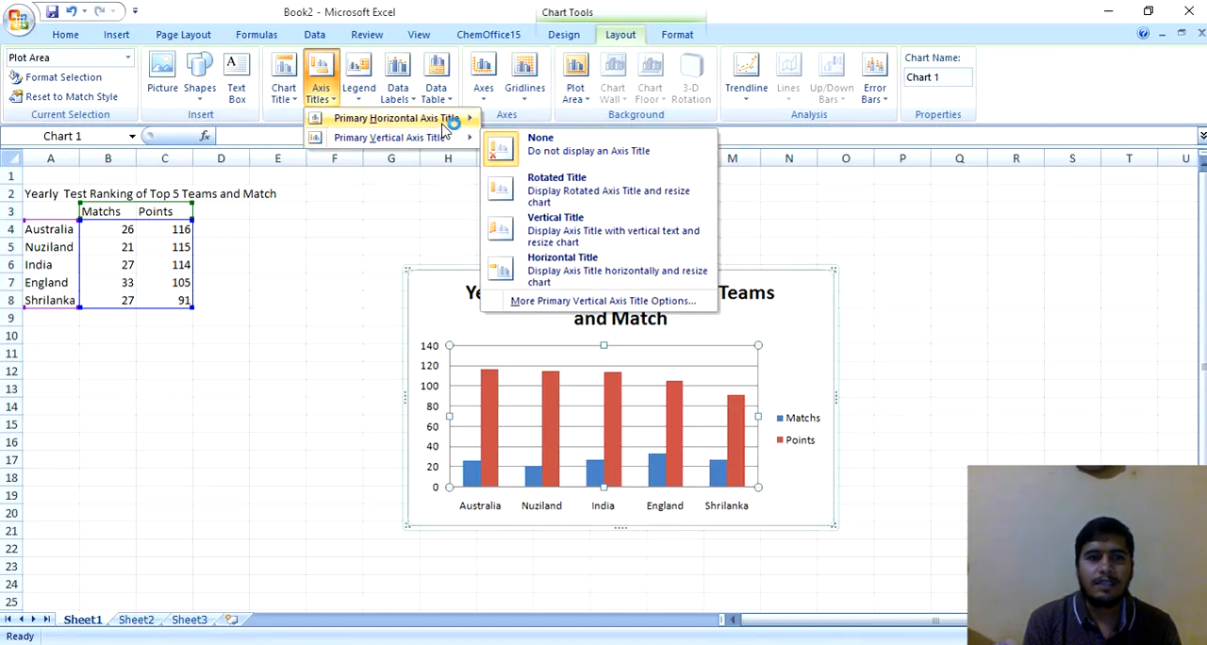
pyautogui.click(359, 100)
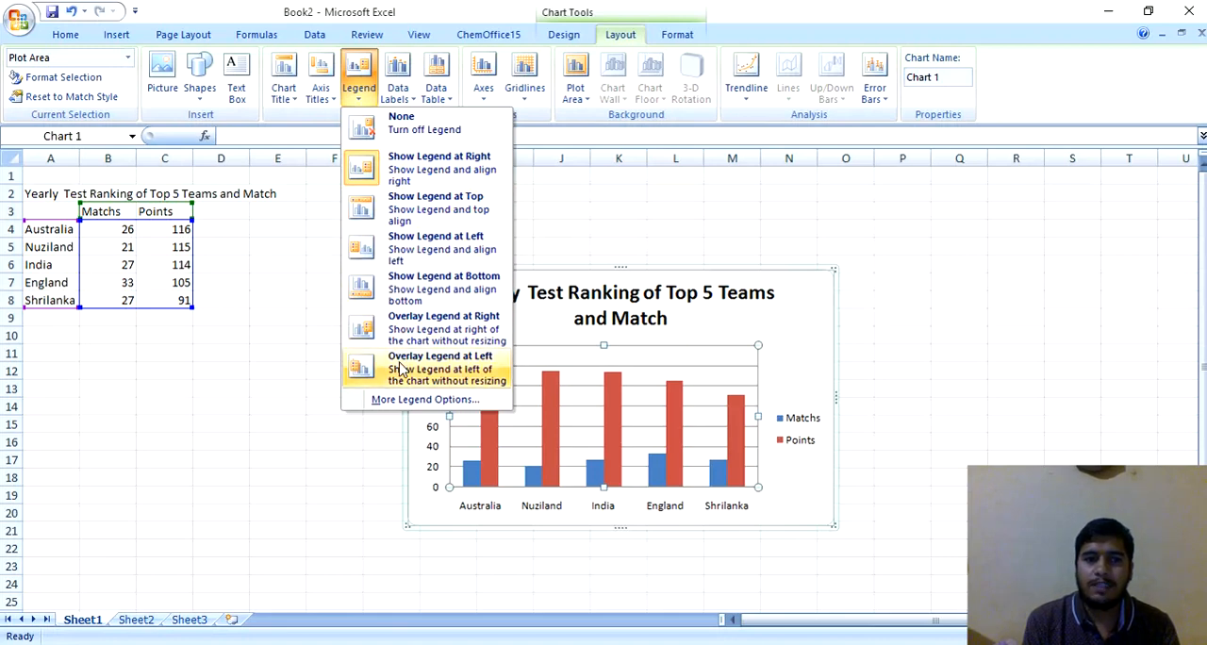
pyautogui.click(406, 300)
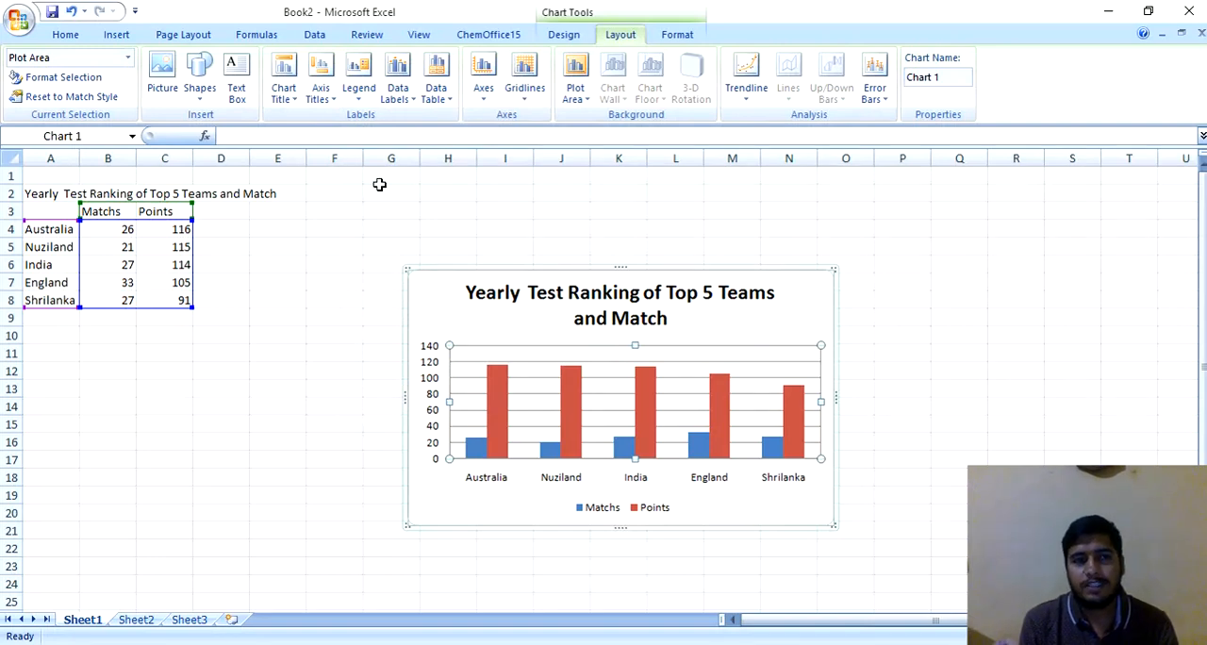
pyautogui.click(366, 104)
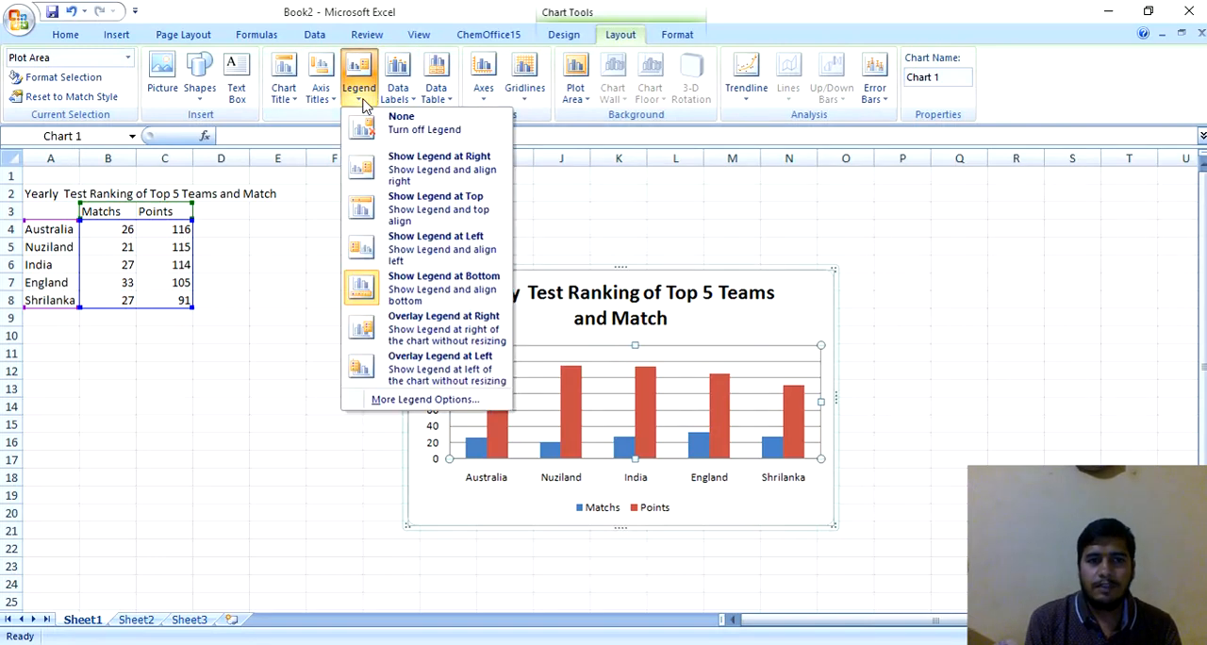
pyautogui.click(386, 175)
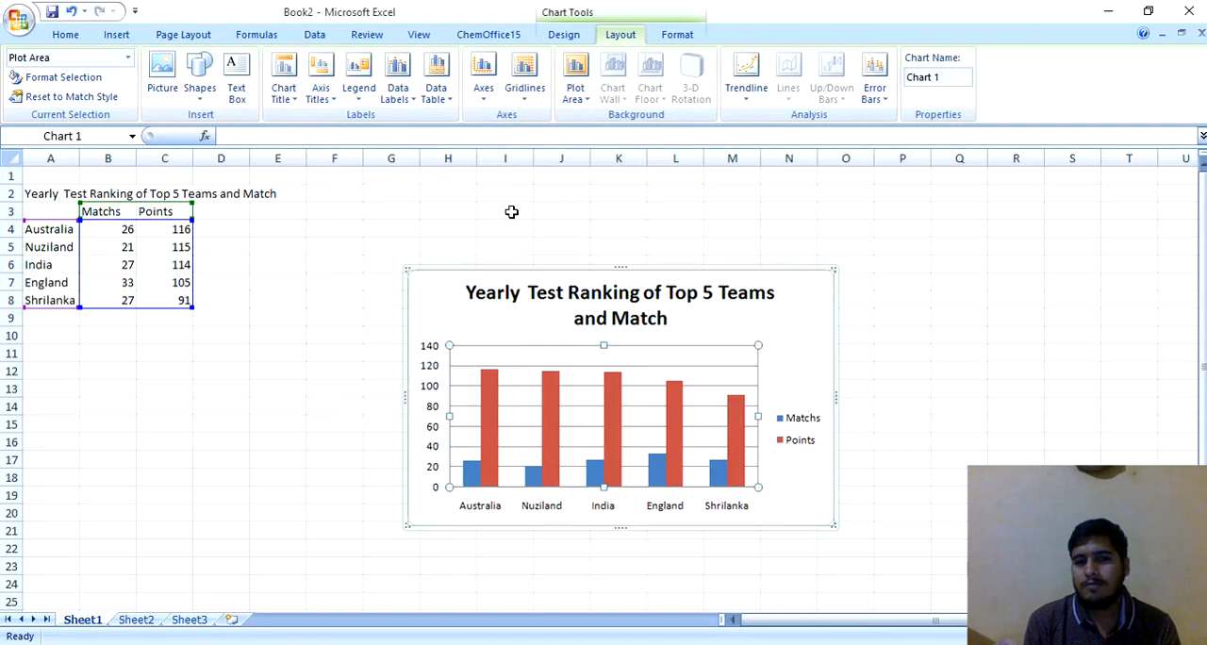
# Step: Try the Center and Inside Base positions for the data labels on the chart's columns
pyautogui.click(412, 106)
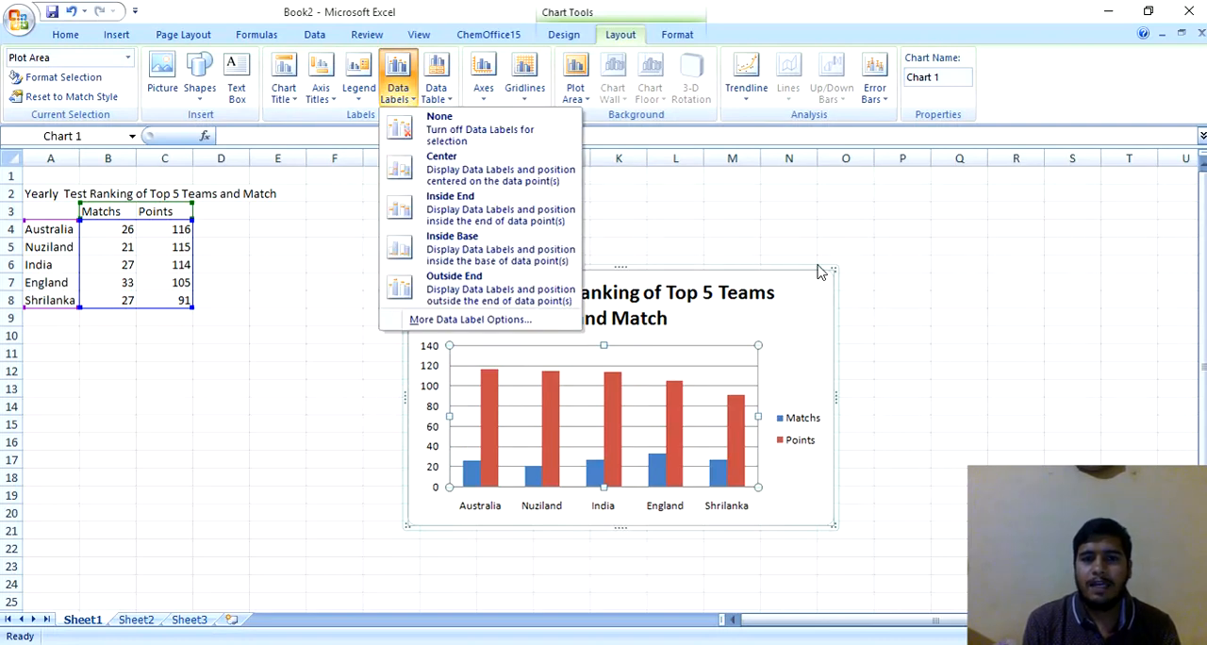
pyautogui.click(795, 319)
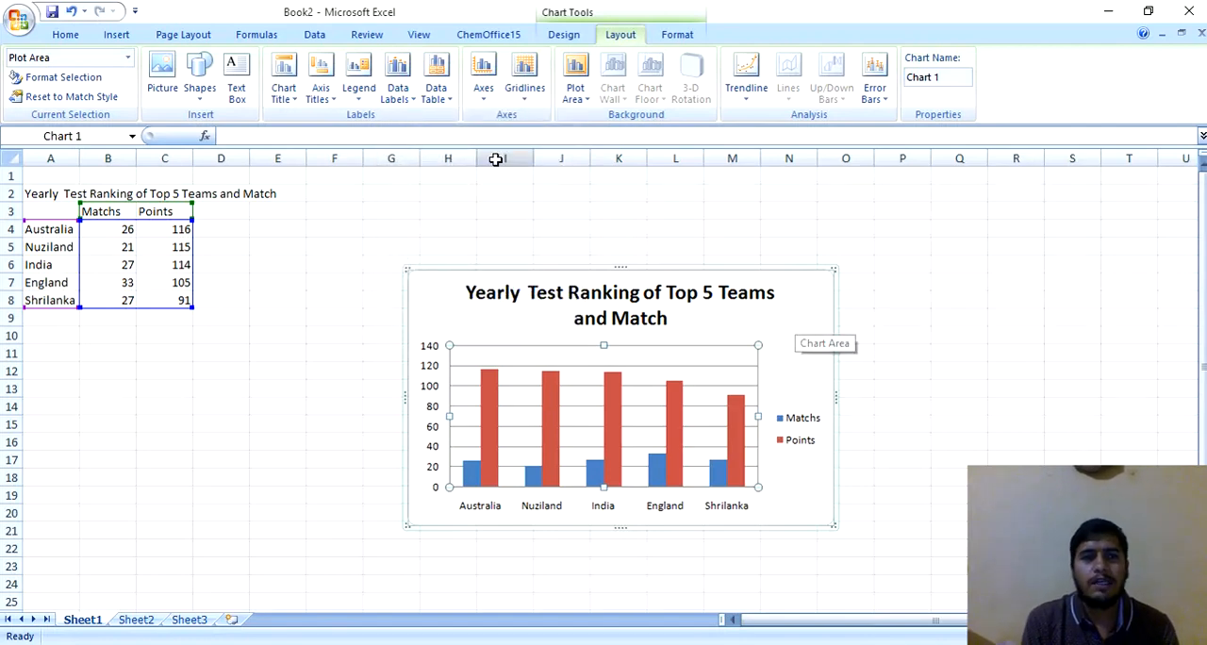
pyautogui.click(411, 105)
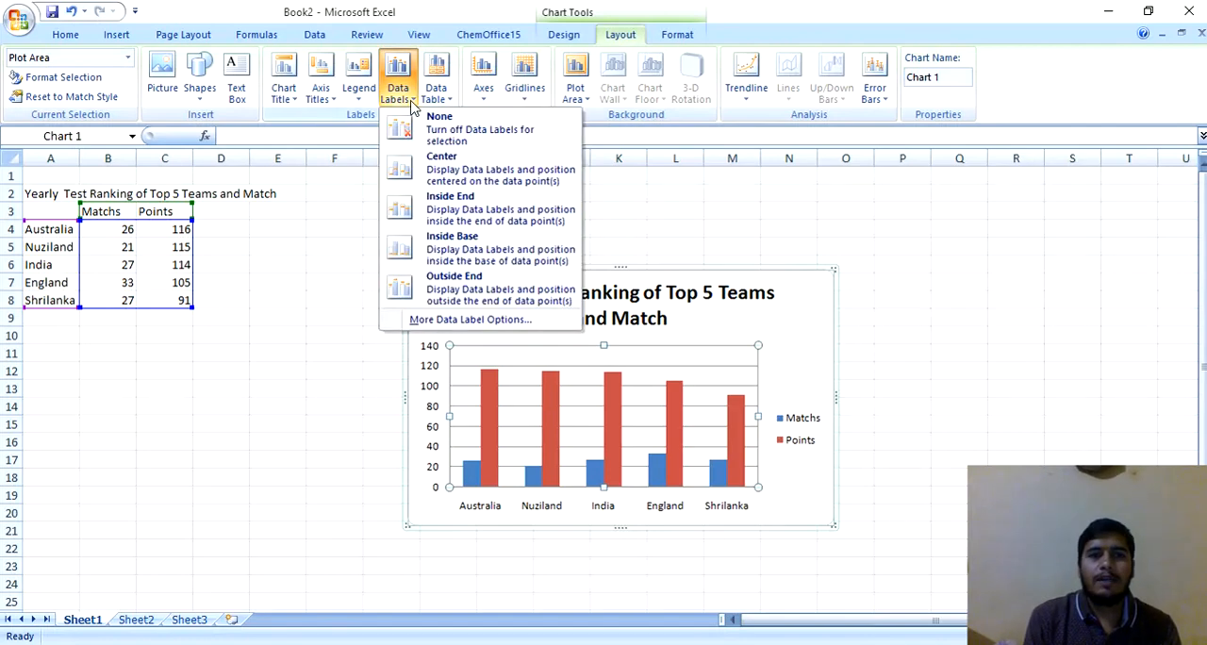
pyautogui.click(429, 172)
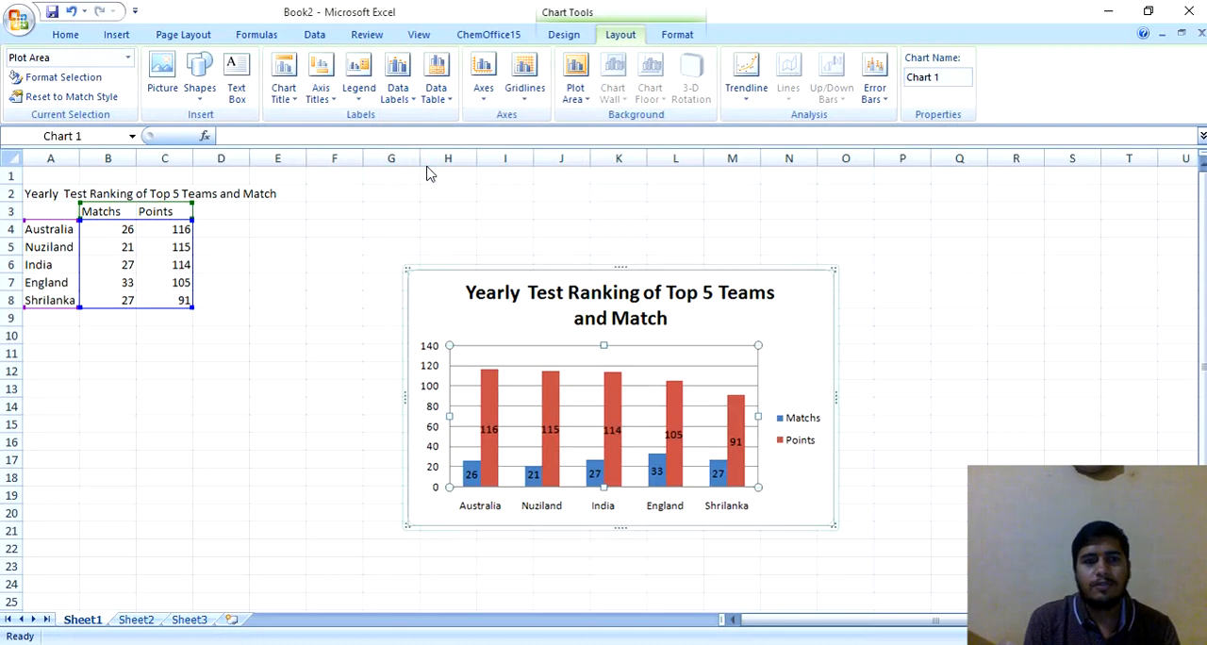
pyautogui.click(409, 98)
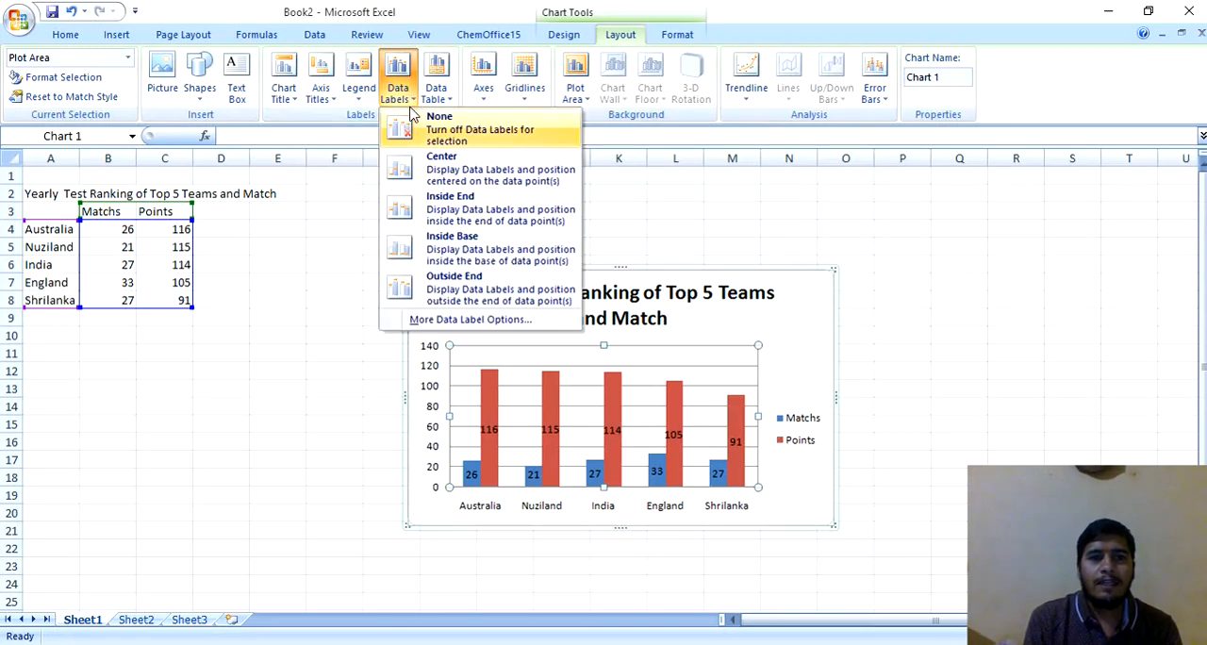
pyautogui.click(437, 270)
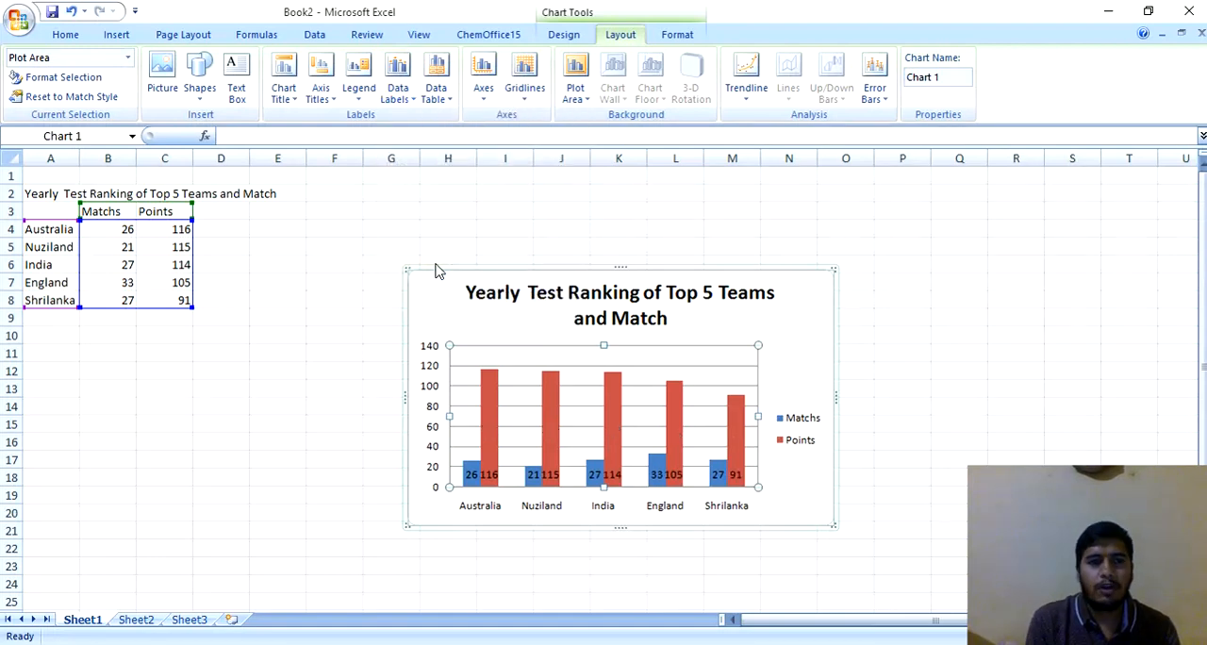
# Step: Position the data labels at the Outside End of the columns and deselect the chart
pyautogui.click(398, 102)
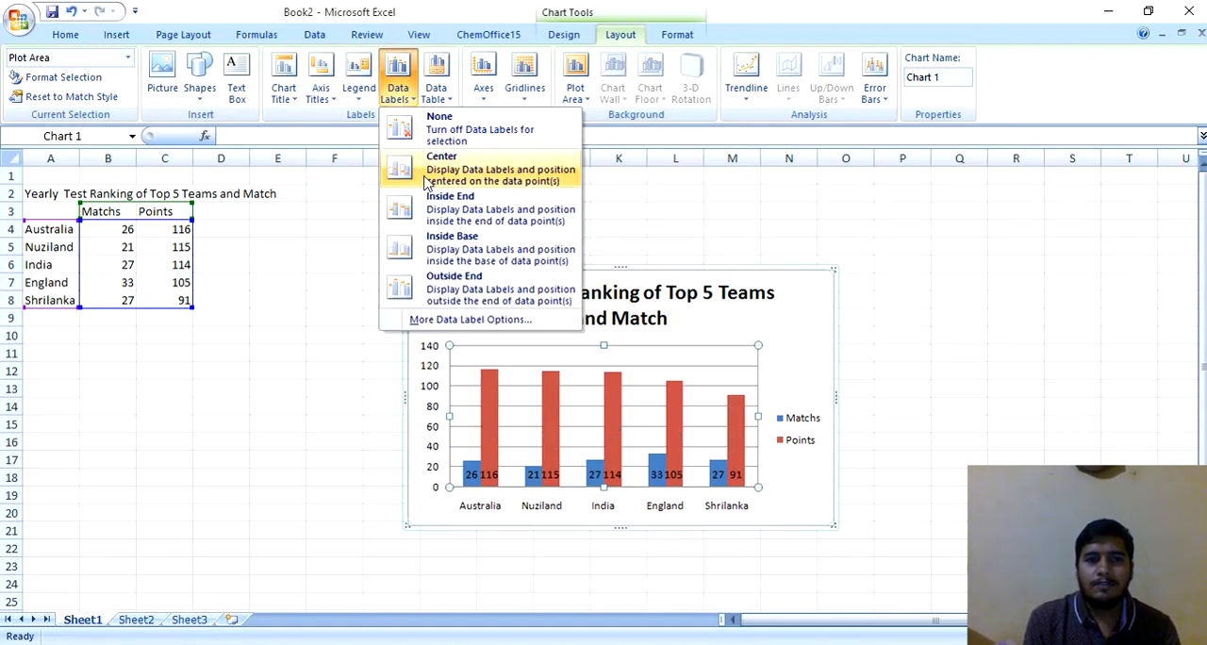
pyautogui.click(441, 280)
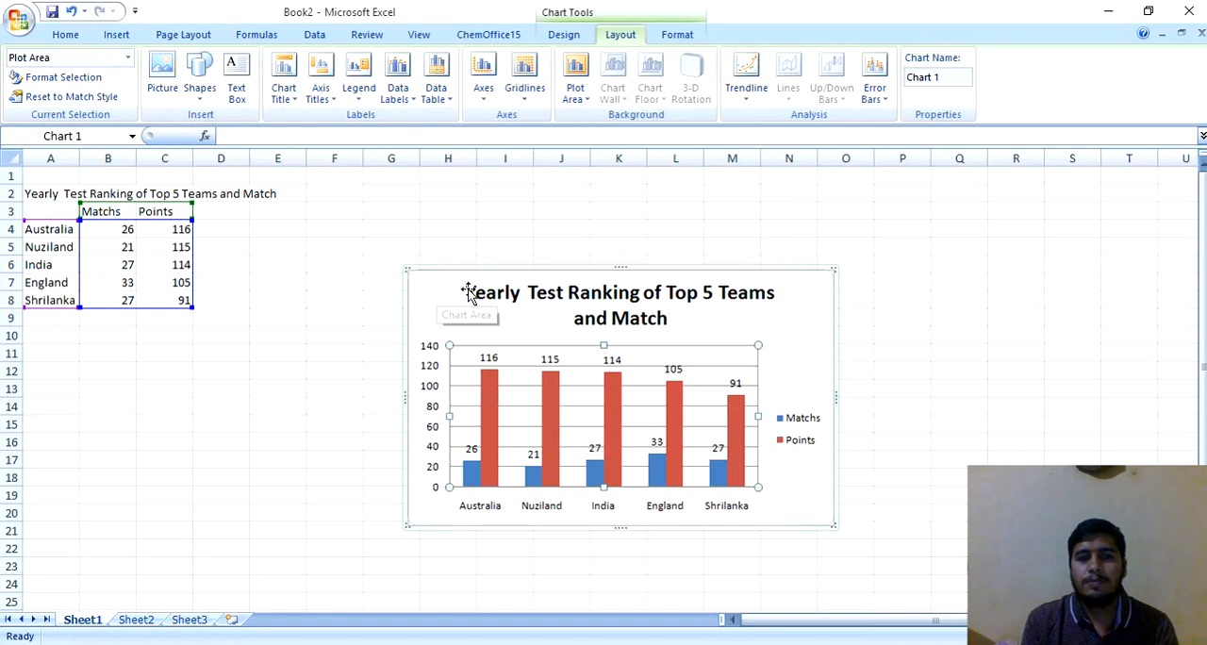
pyautogui.click(527, 257)
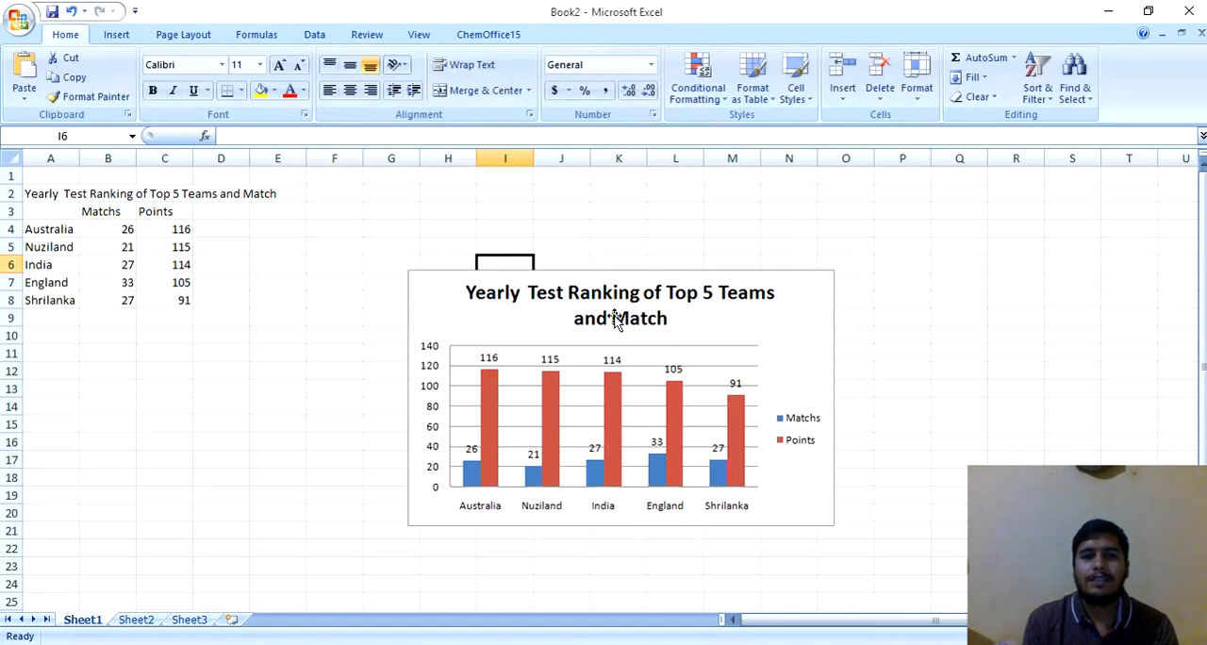
pyautogui.click(978, 368)
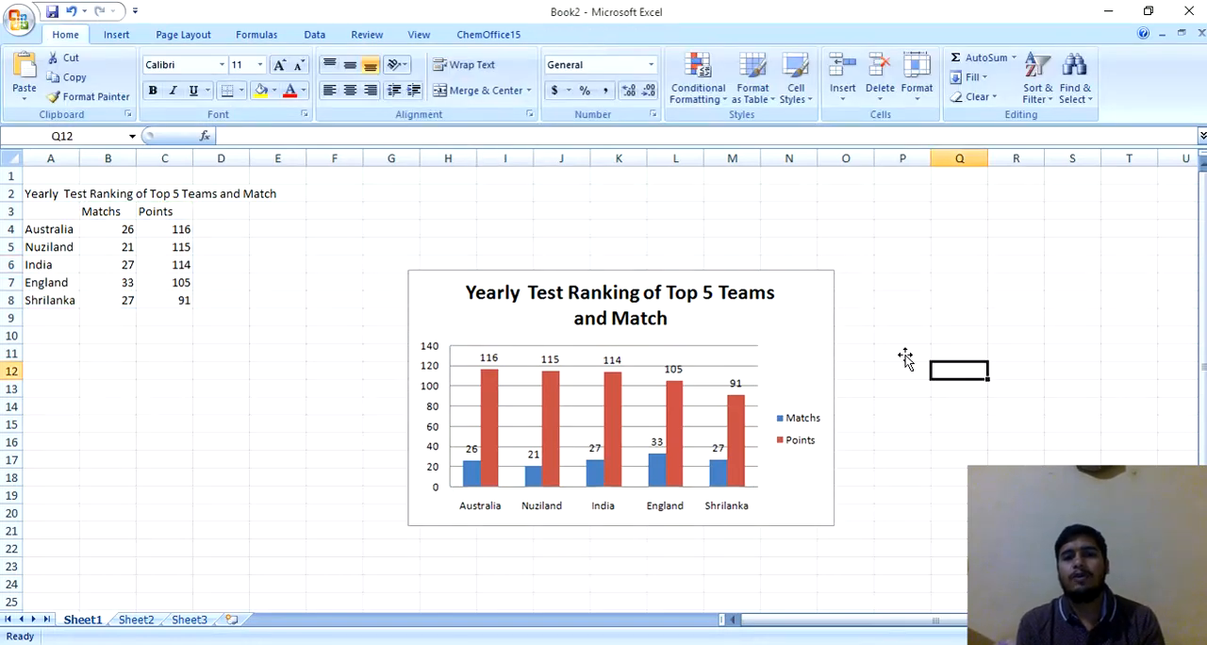
# Step: Show a data table without legend keys below the column chart
pyautogui.click(790, 316)
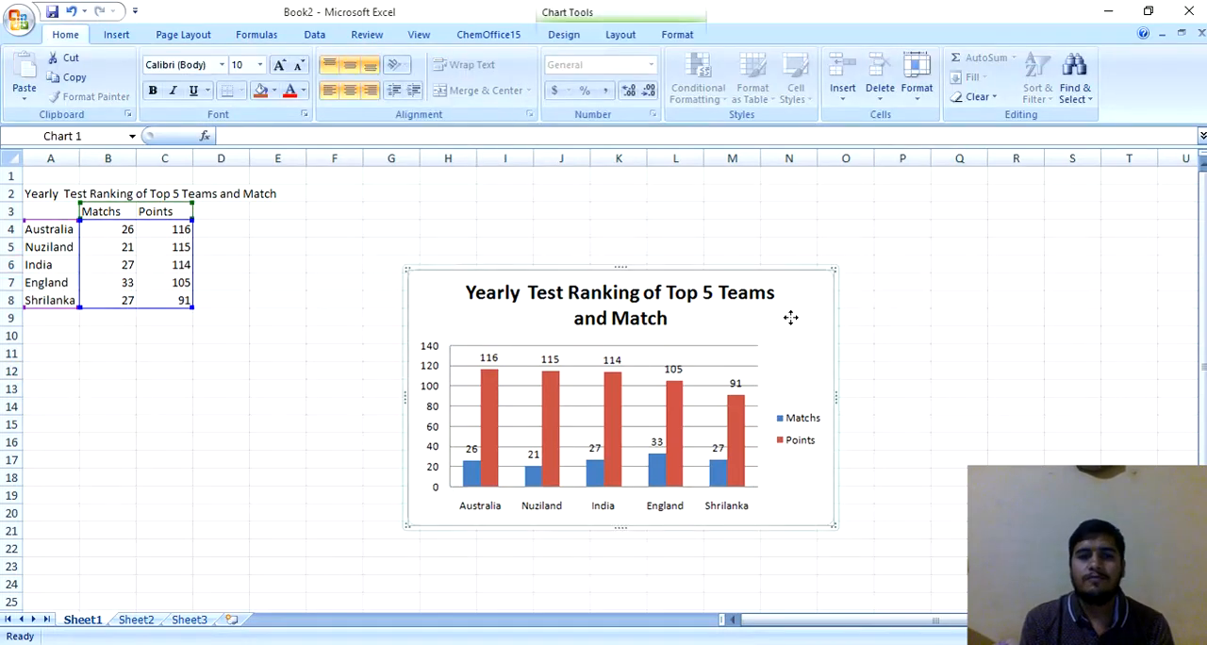
pyautogui.click(622, 38)
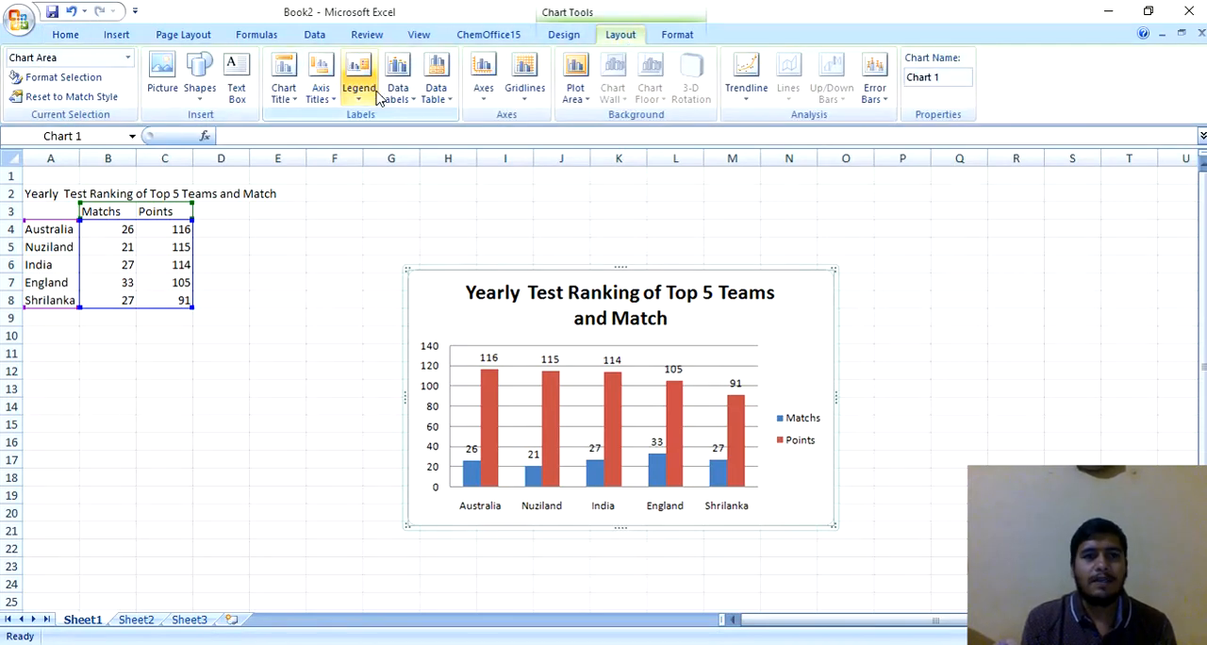
pyautogui.click(453, 103)
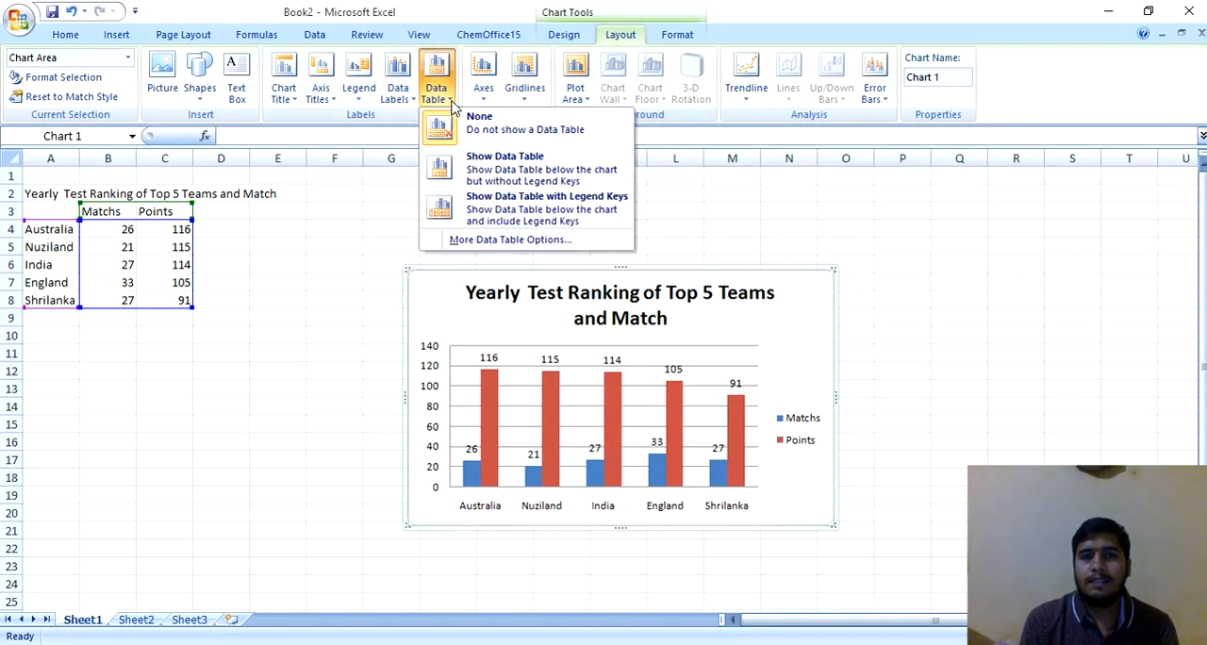
pyautogui.click(498, 187)
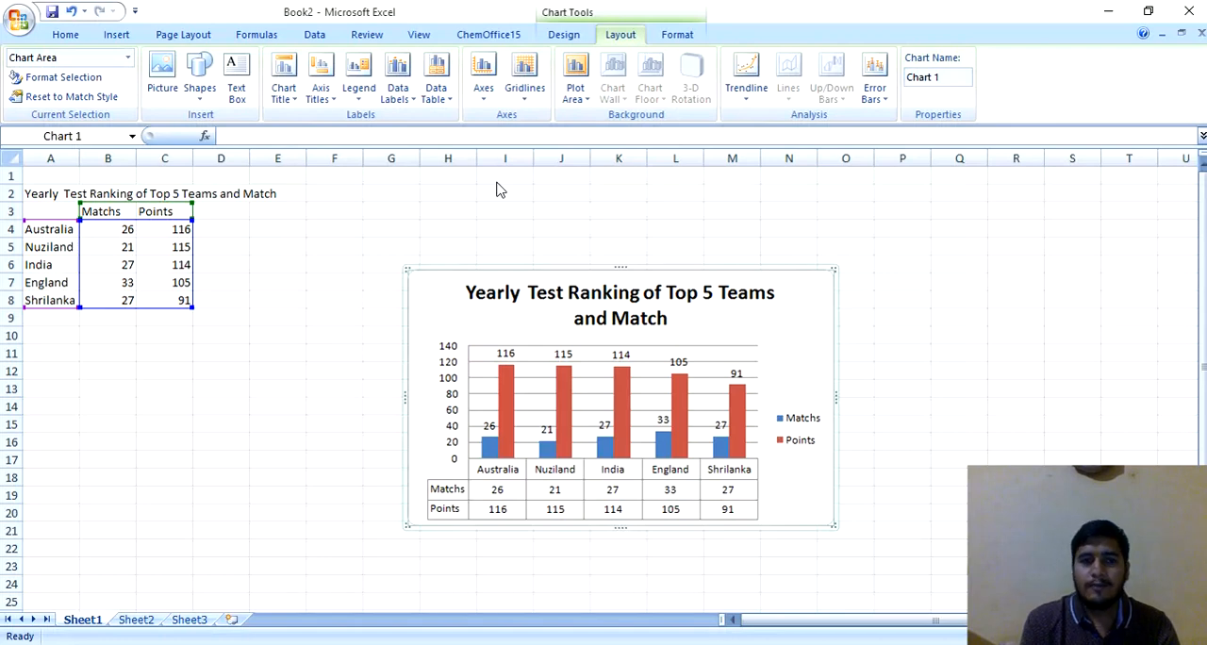
pyautogui.click(448, 102)
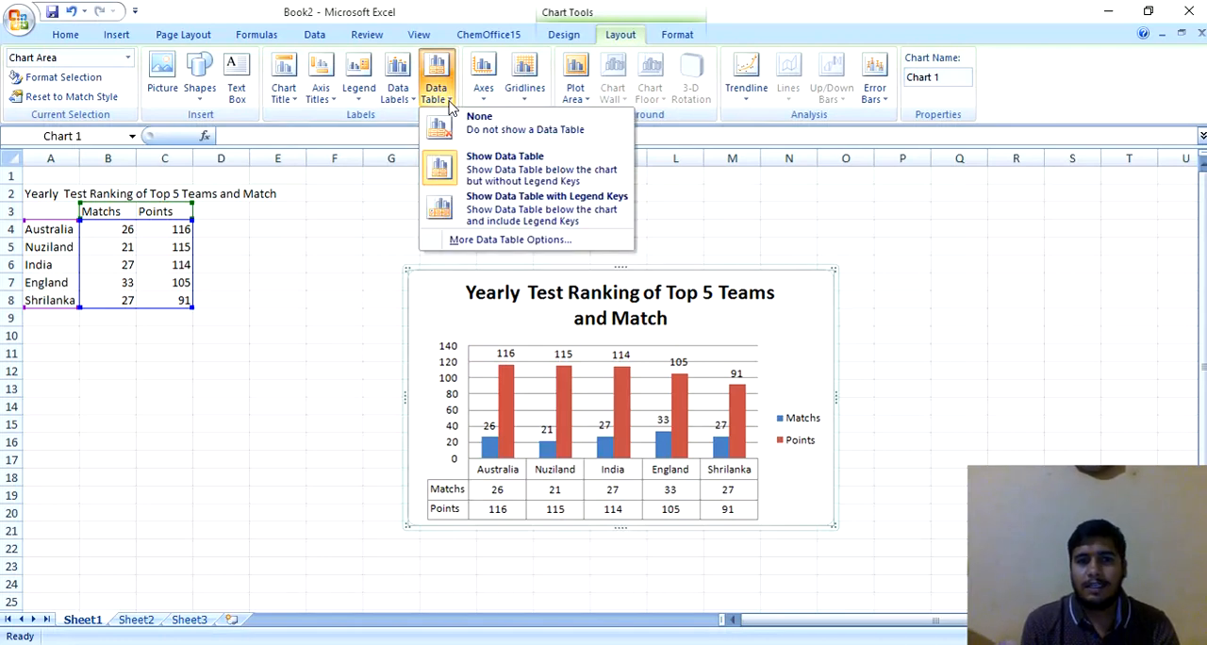
pyautogui.click(487, 104)
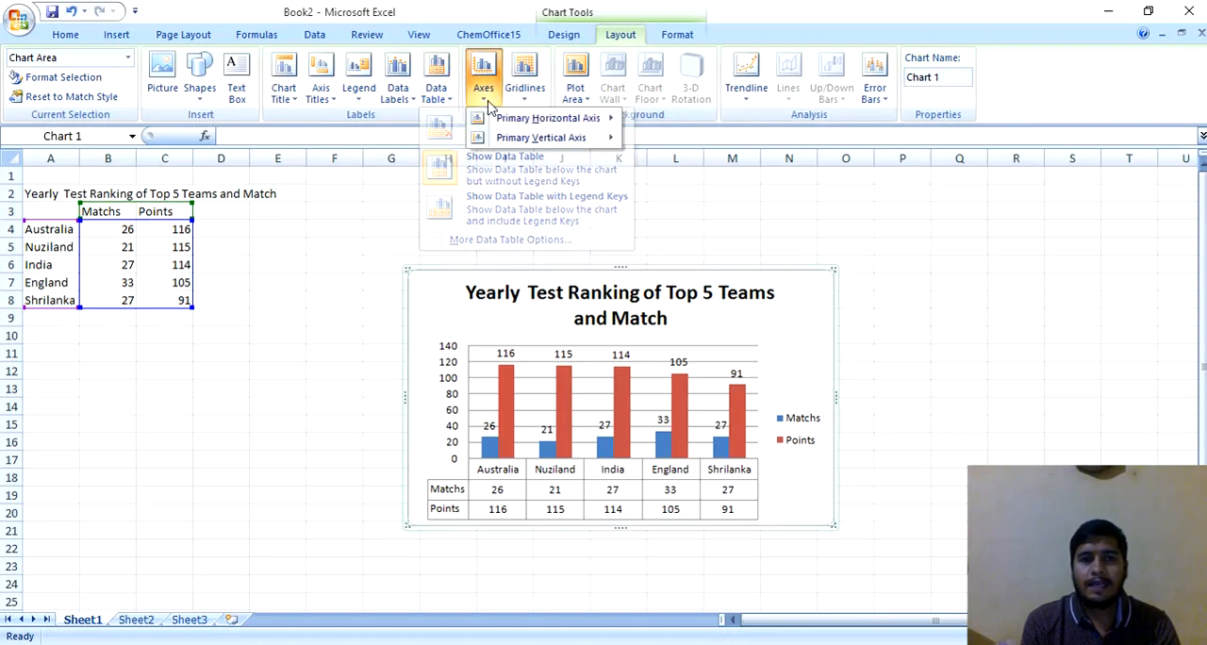
pyautogui.moveTo(525, 123)
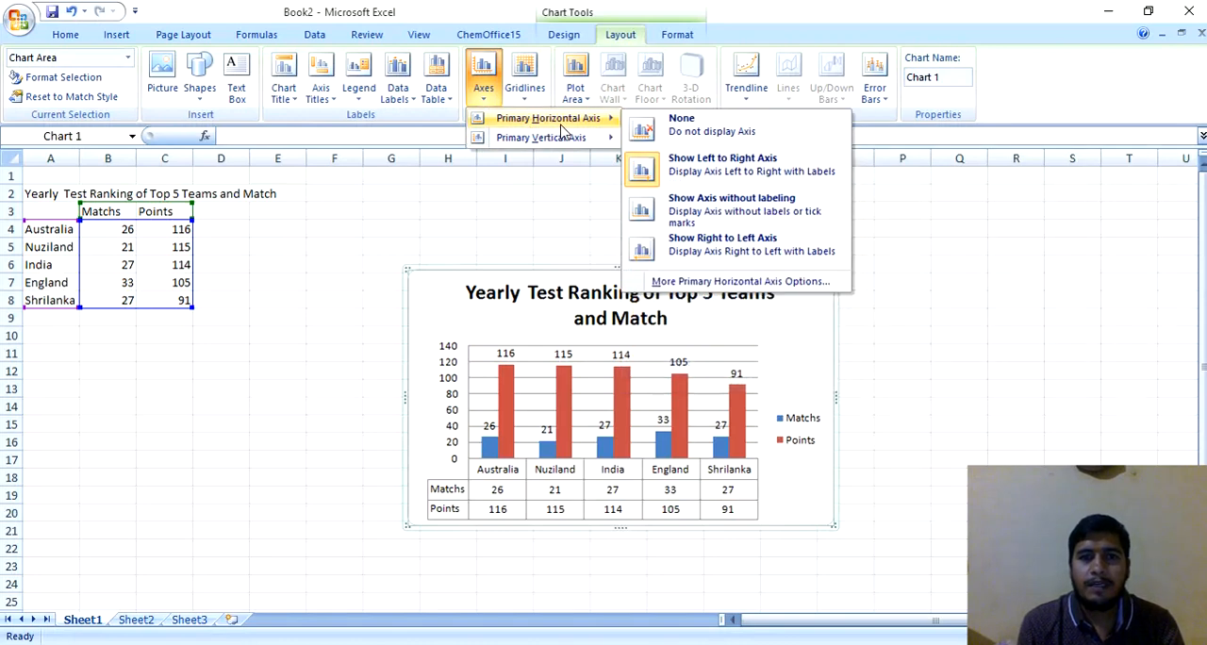
pyautogui.moveTo(592, 139)
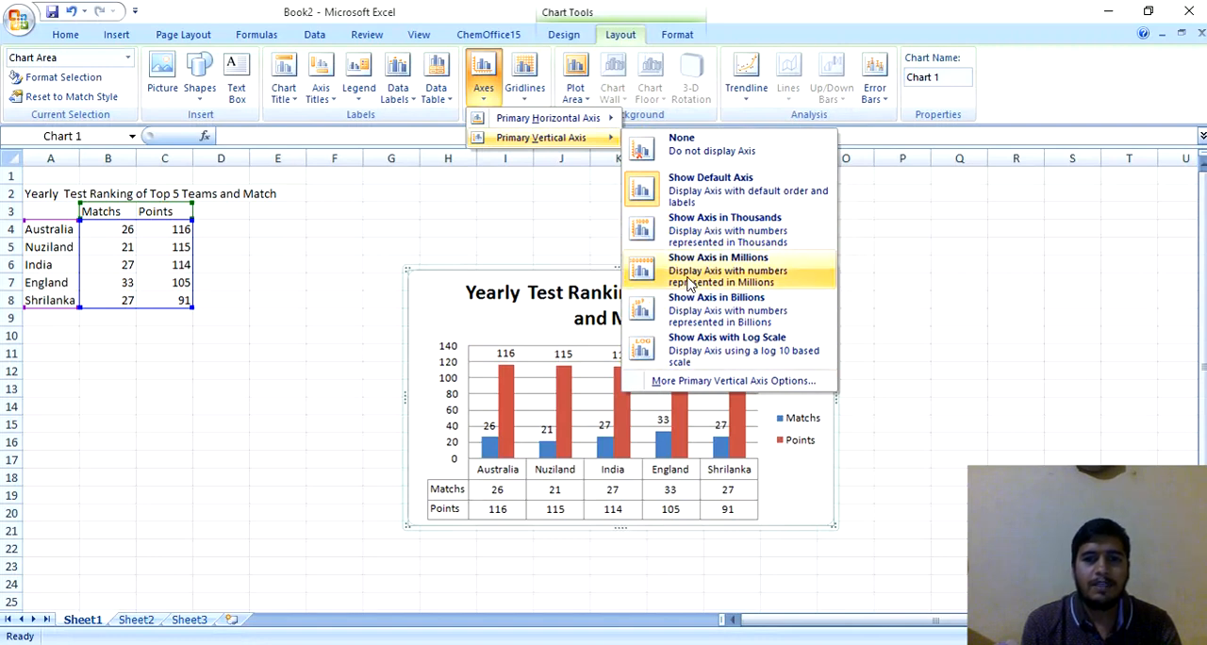
# Step: Set the chart's primary horizontal gridlines to Minor Gridlines
pyautogui.click(524, 98)
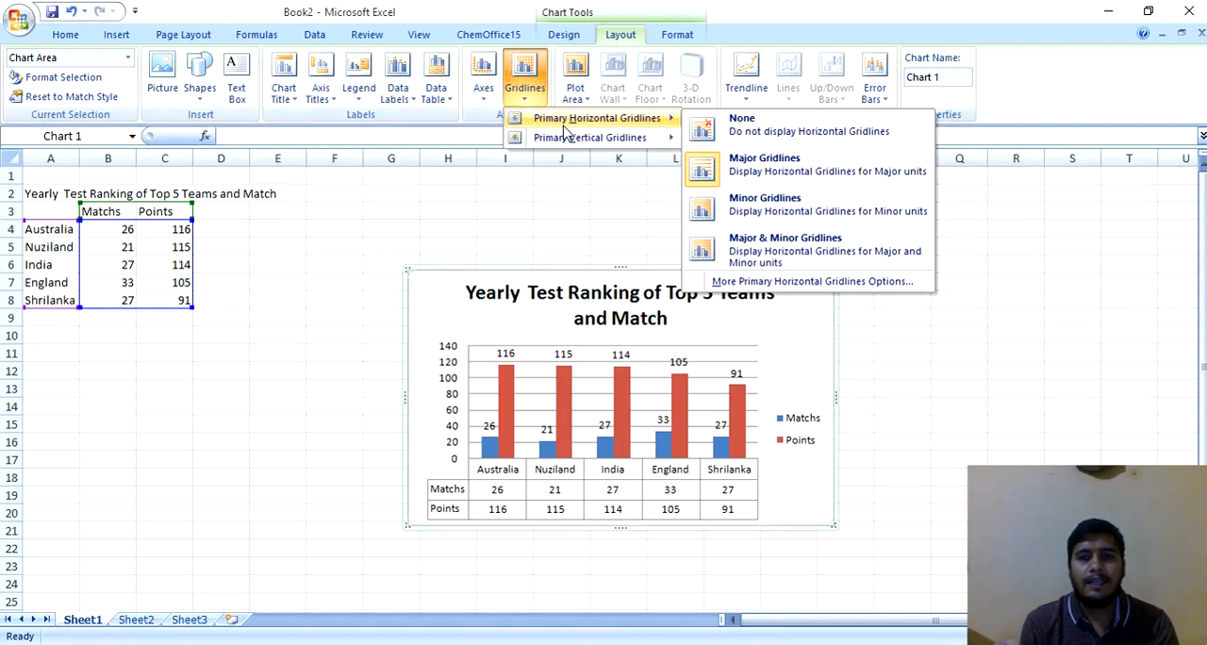
pyautogui.click(755, 218)
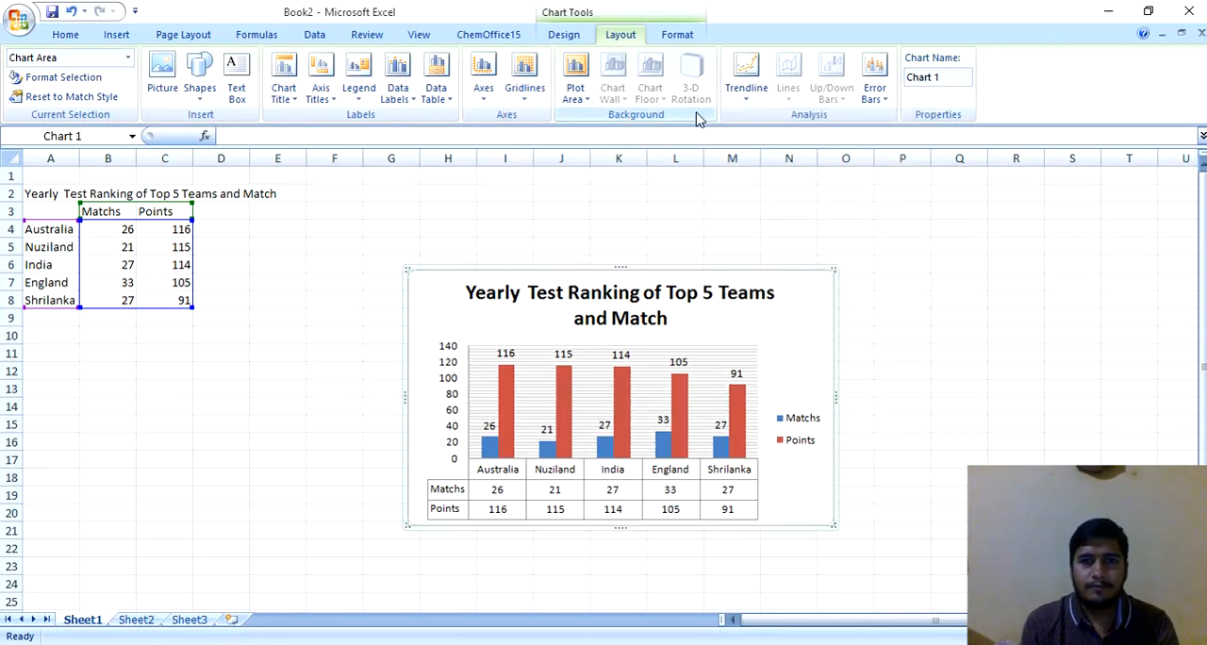
pyautogui.click(745, 104)
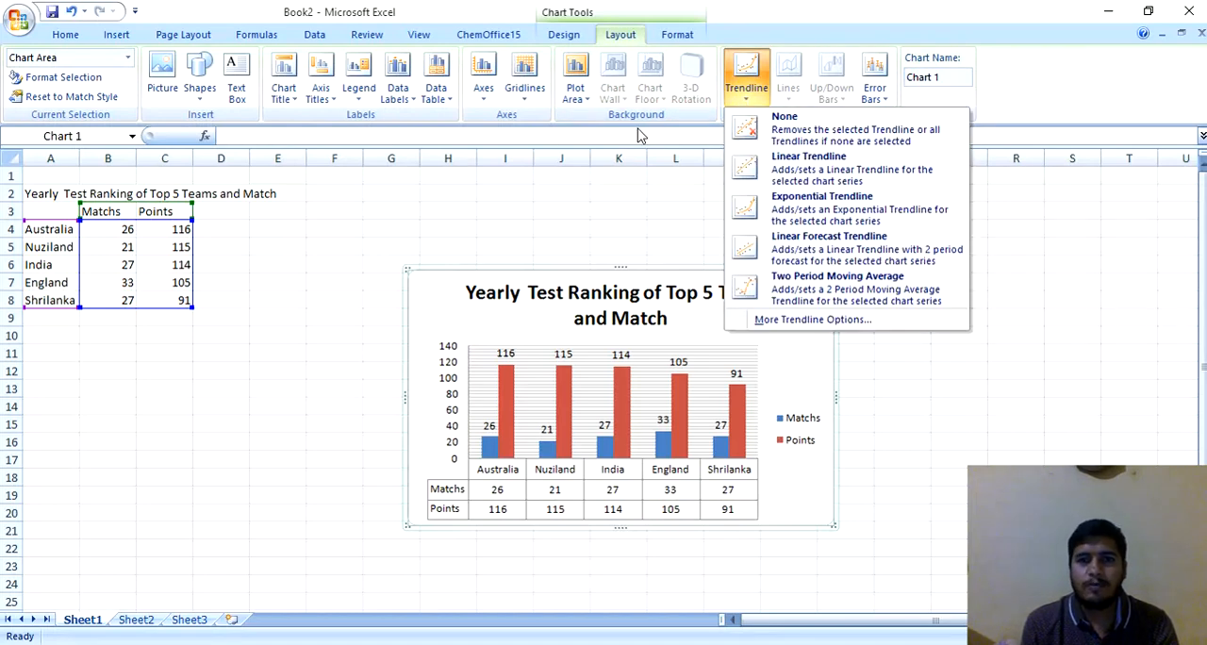
pyautogui.press('Escape')
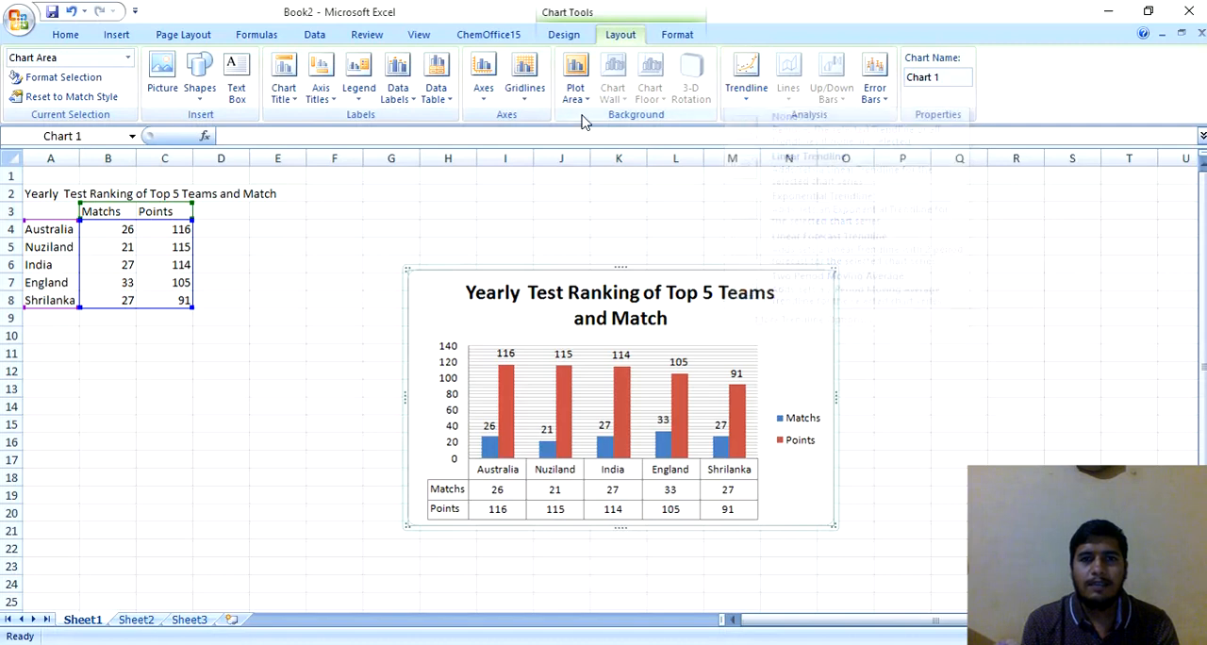
pyautogui.click(676, 34)
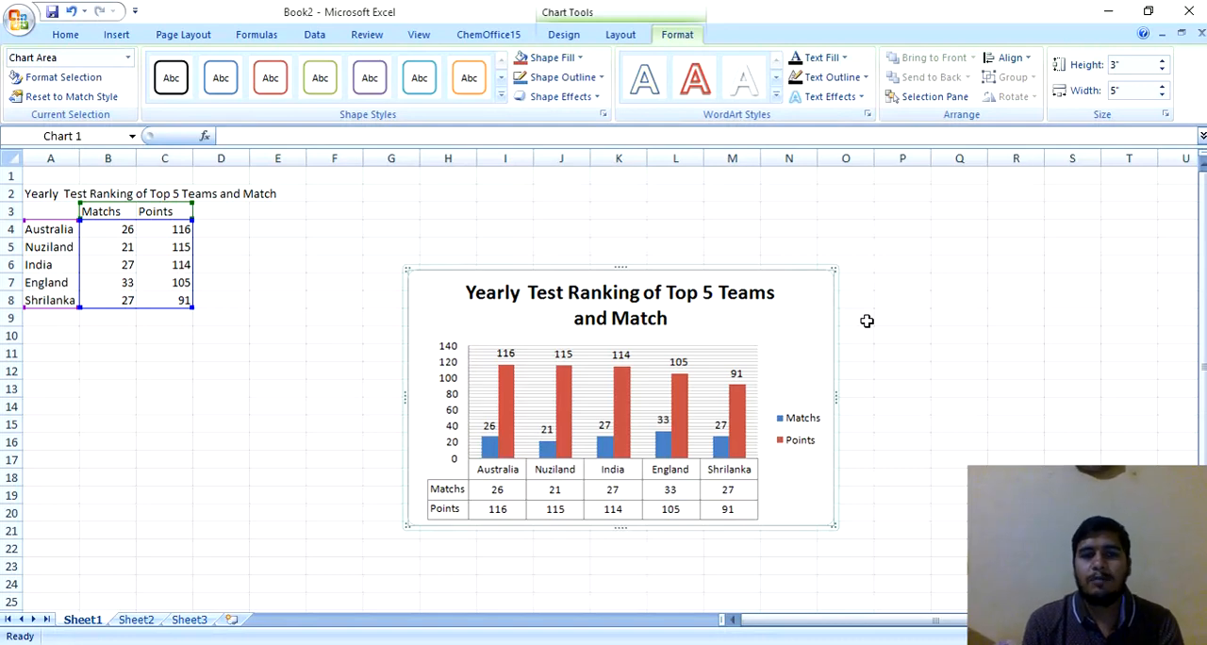
pyautogui.click(327, 316)
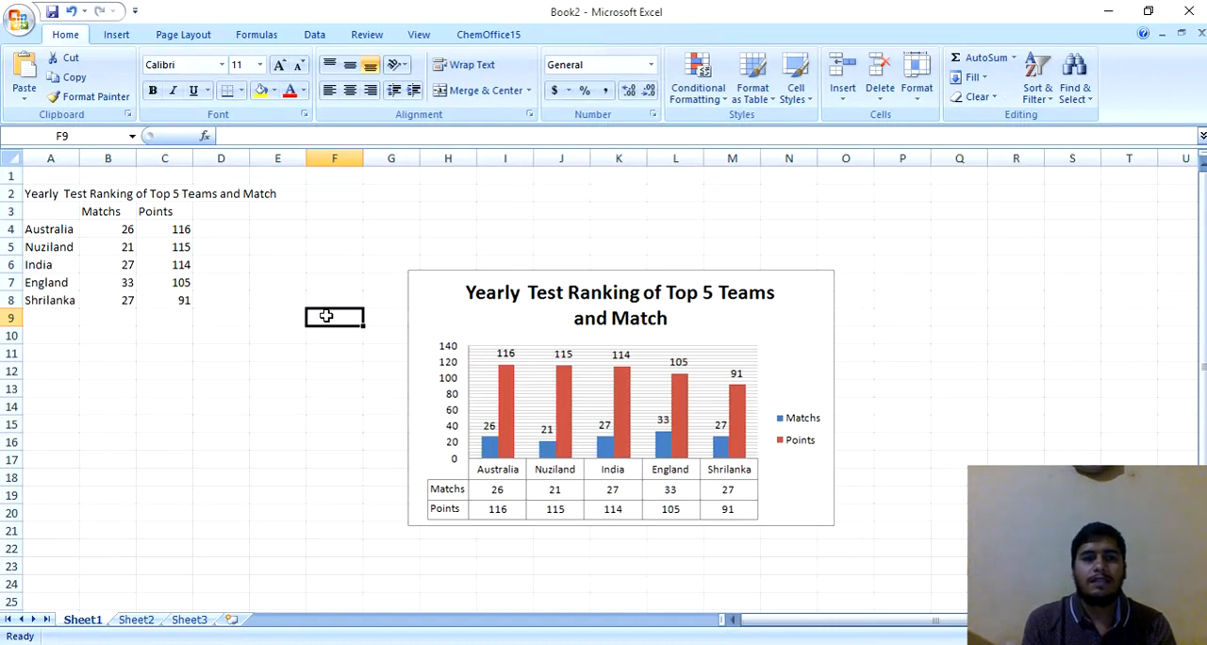
# Step: Move the column chart to a new sheet named Chart1, checking Sheet1 and Sheet2 before returning to the chart sheet
pyautogui.click(440, 312)
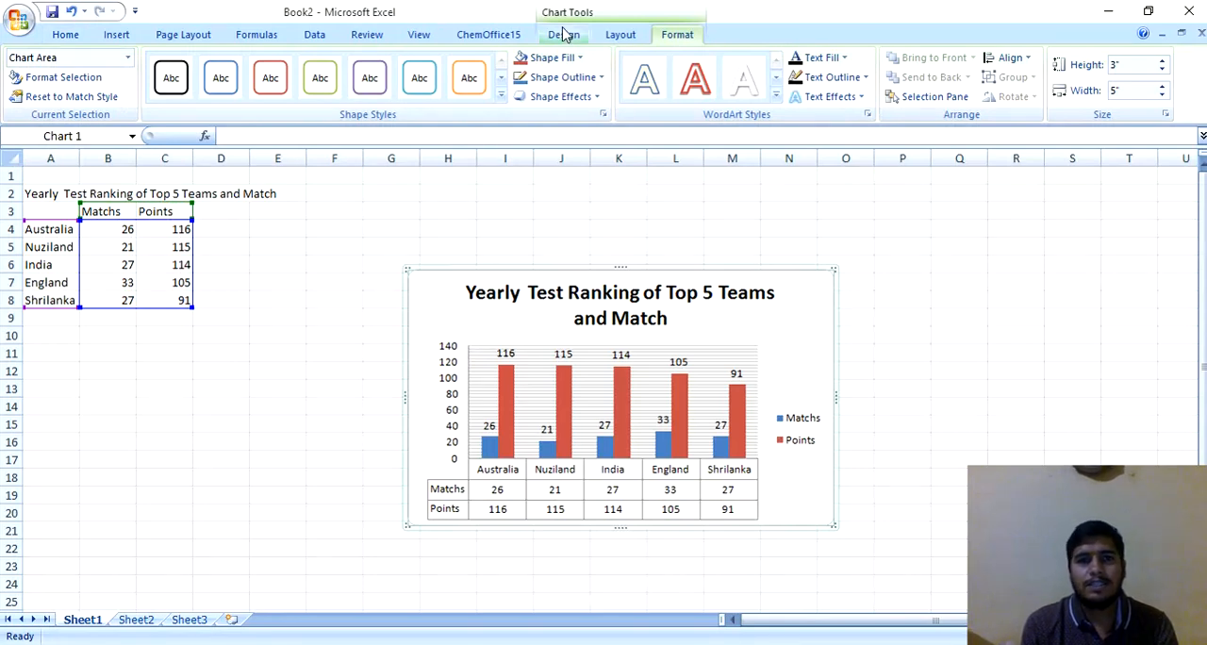
pyautogui.click(622, 35)
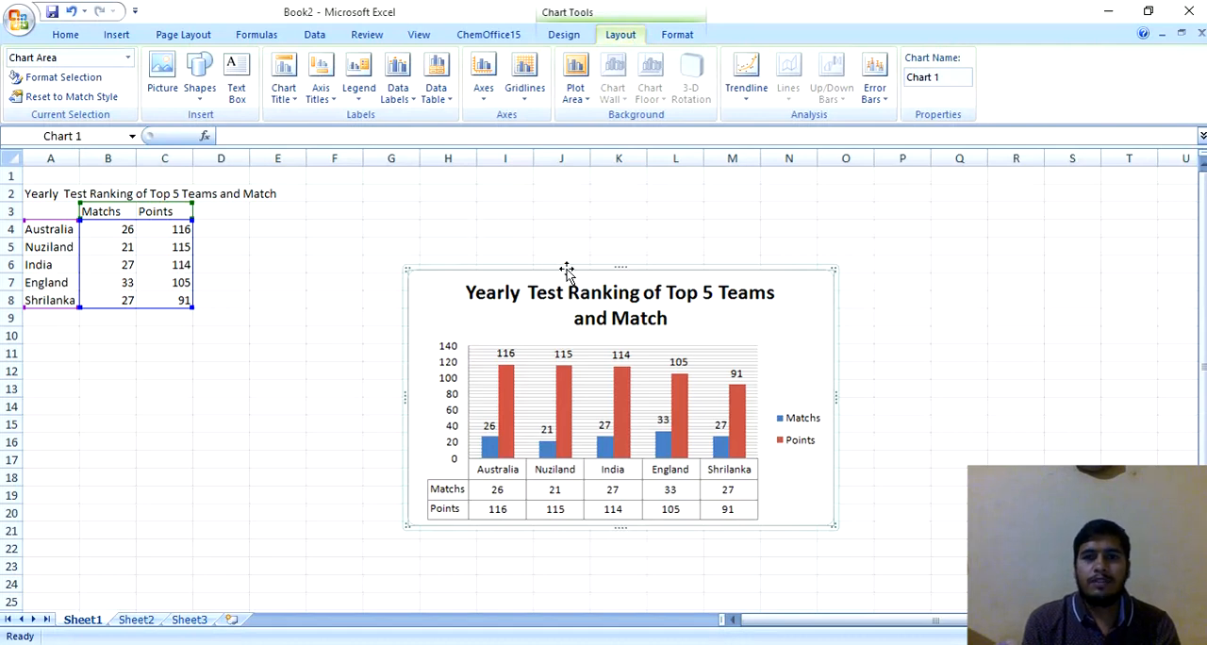
pyautogui.click(563, 42)
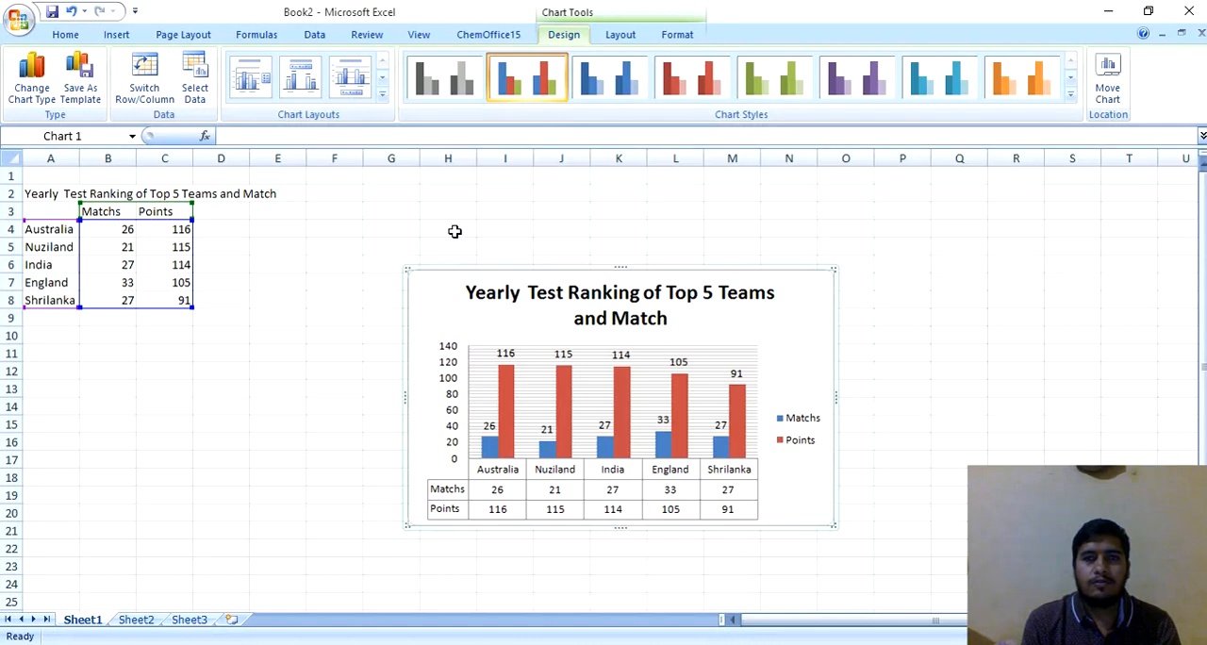
pyautogui.click(1110, 93)
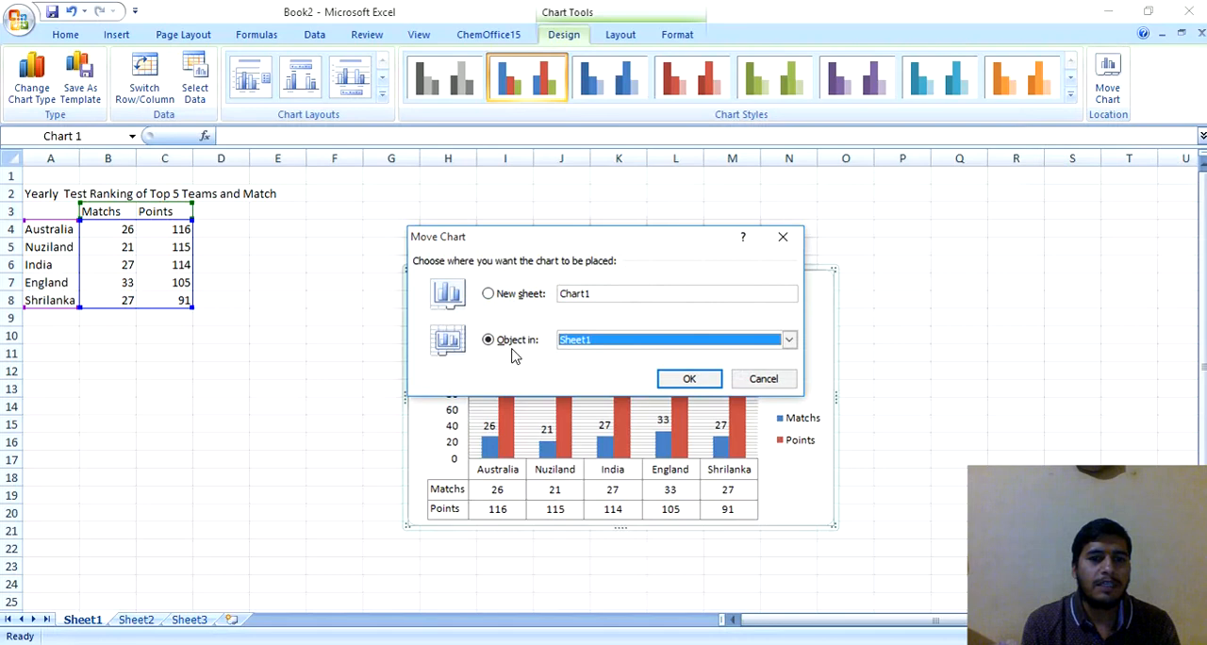
pyautogui.click(516, 293)
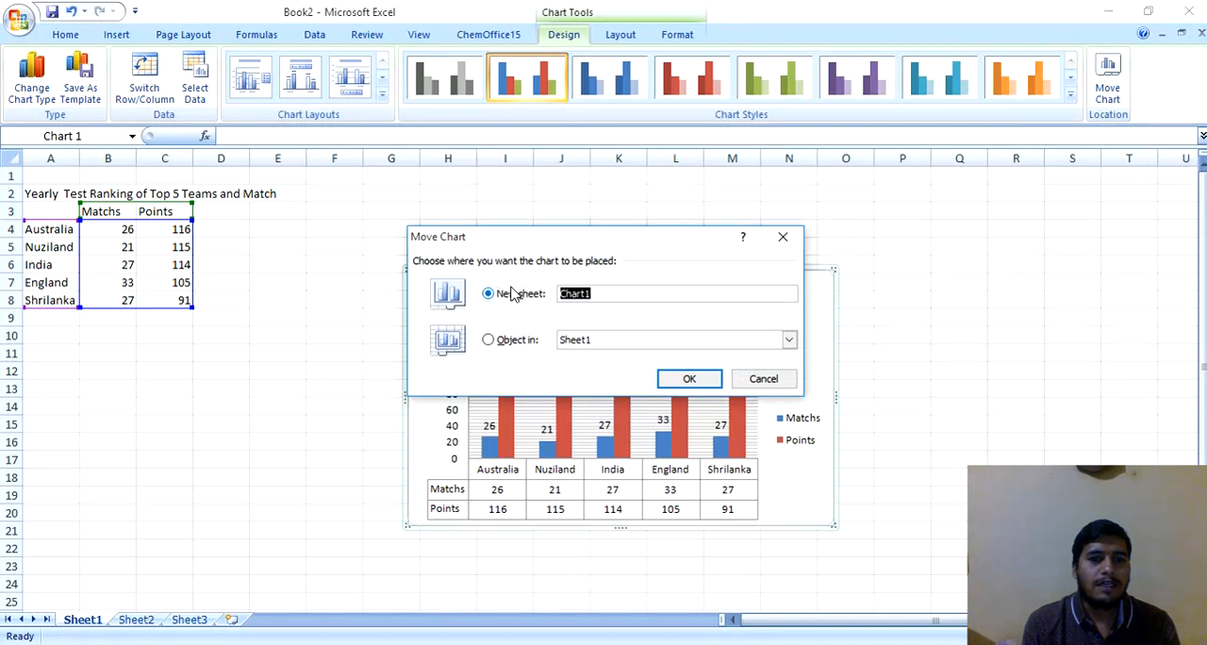
pyautogui.click(679, 379)
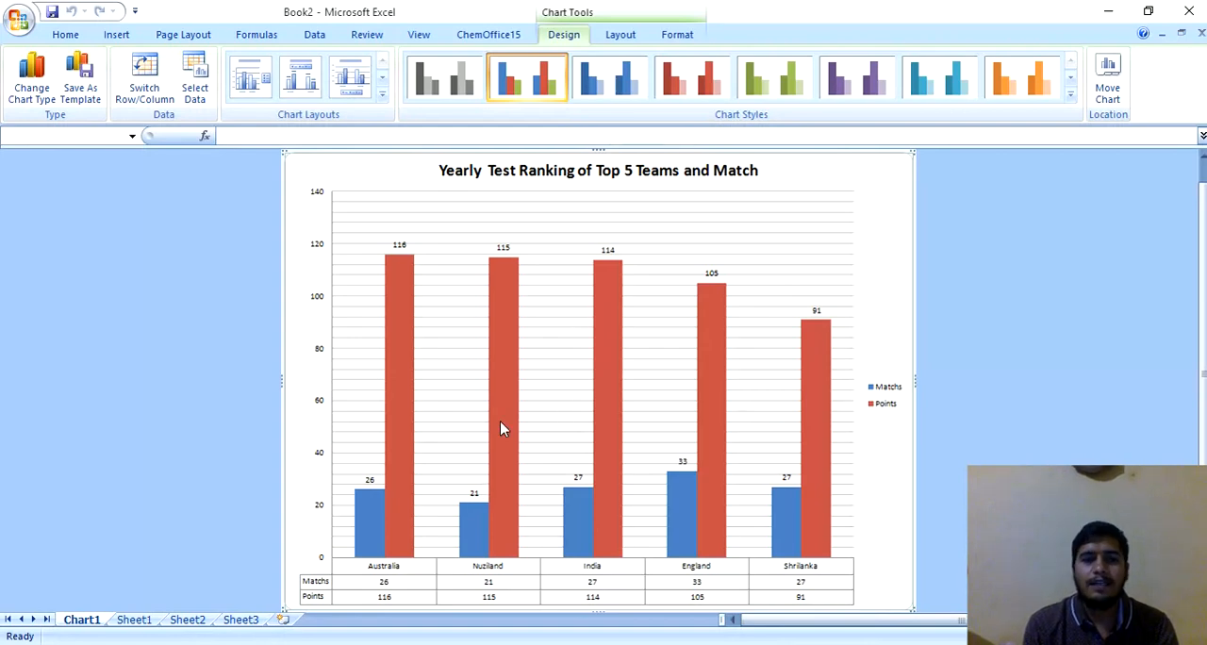
pyautogui.click(137, 623)
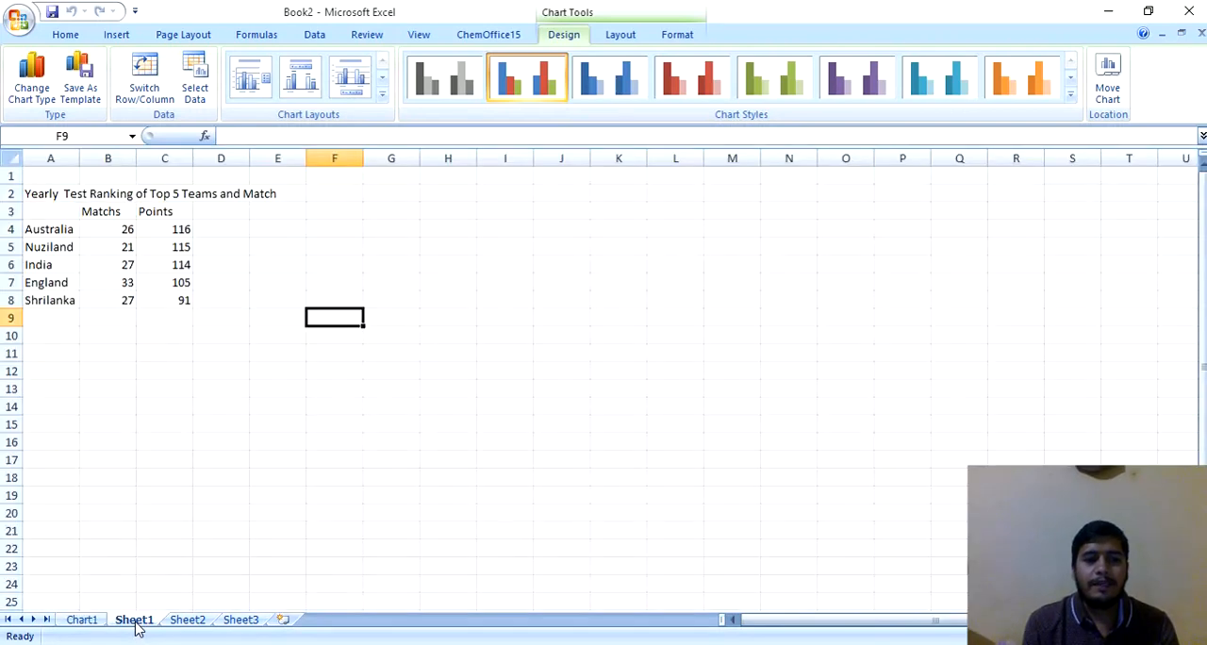
pyautogui.click(186, 621)
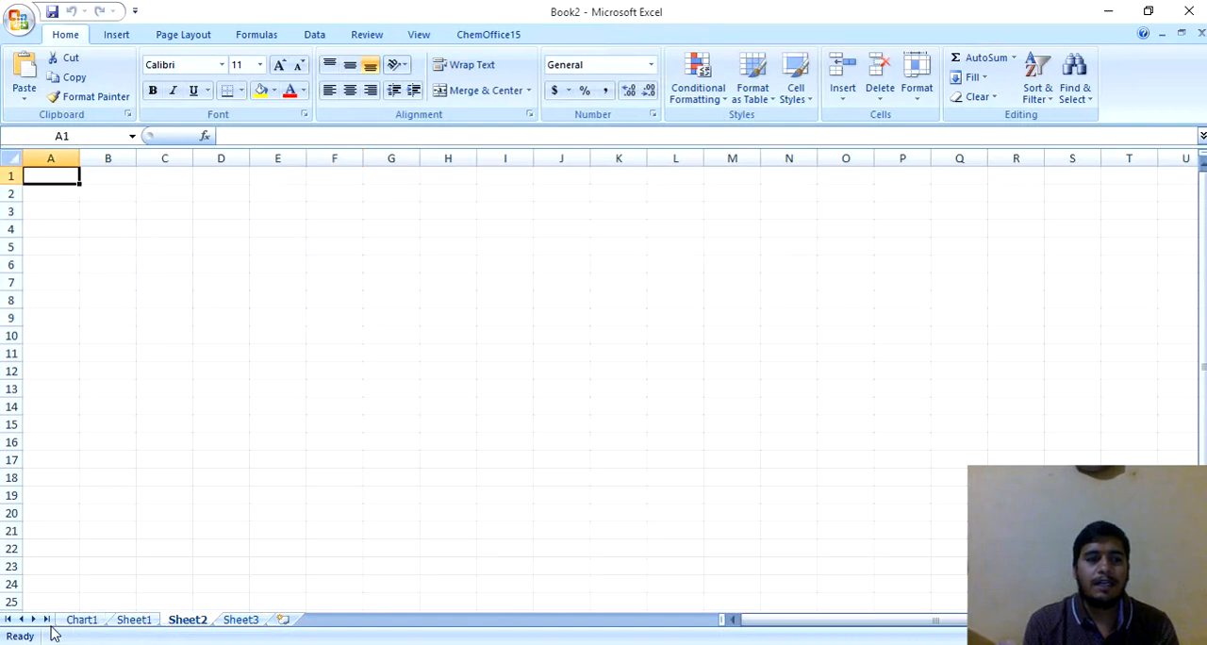
pyautogui.click(80, 622)
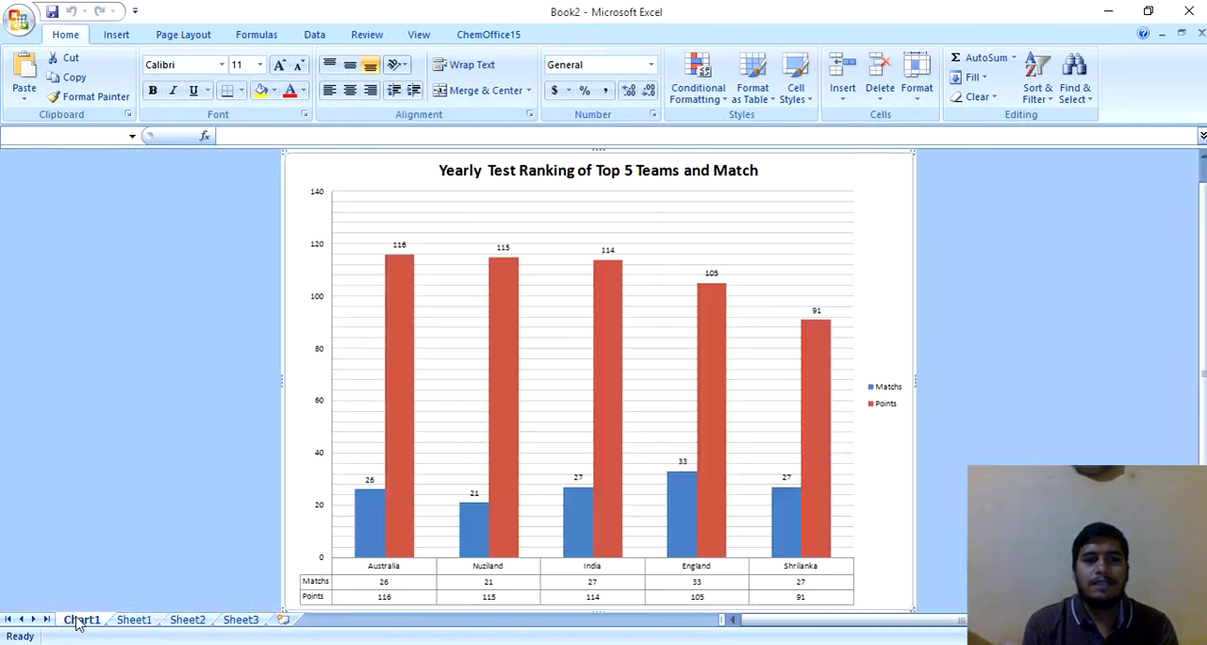
# Step: Change the chart on the Chart1 sheet from flat columns to the Clustered Cylinder column type
pyautogui.click(366, 332)
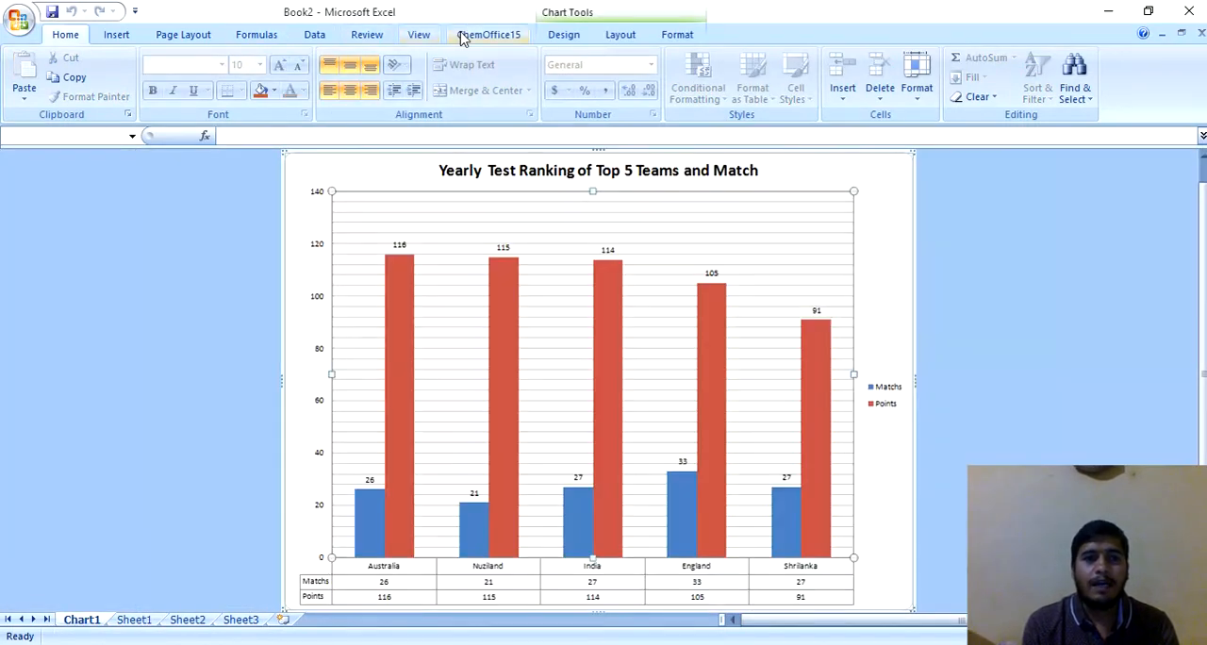
pyautogui.click(620, 35)
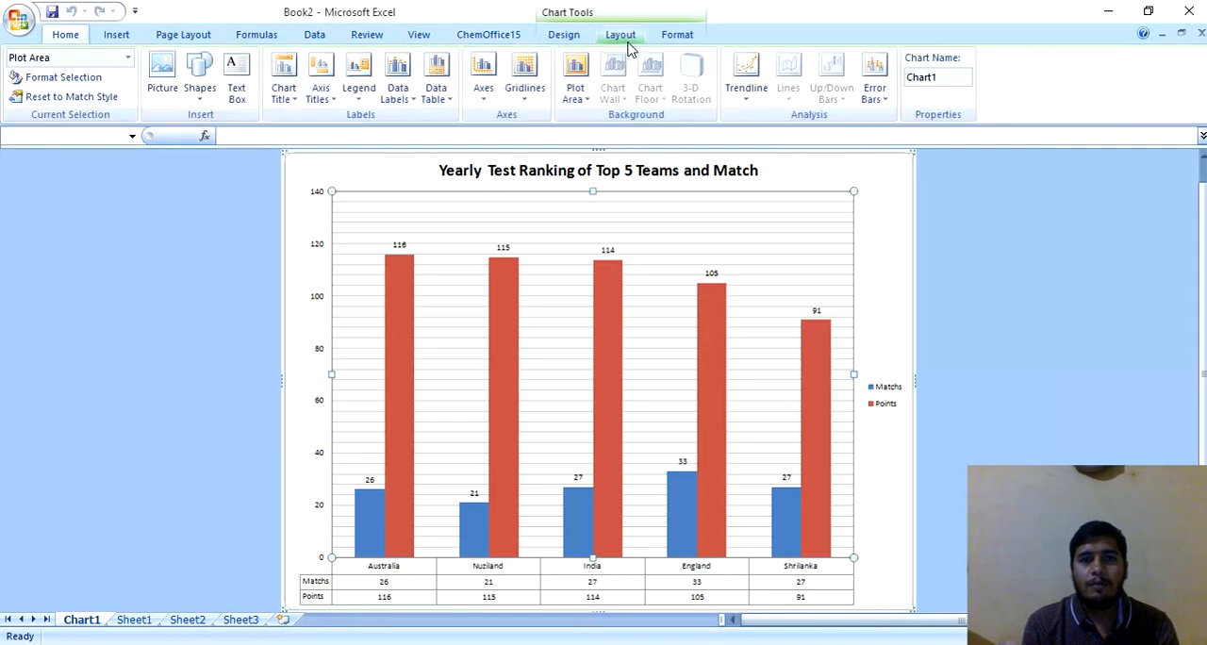
pyautogui.click(565, 35)
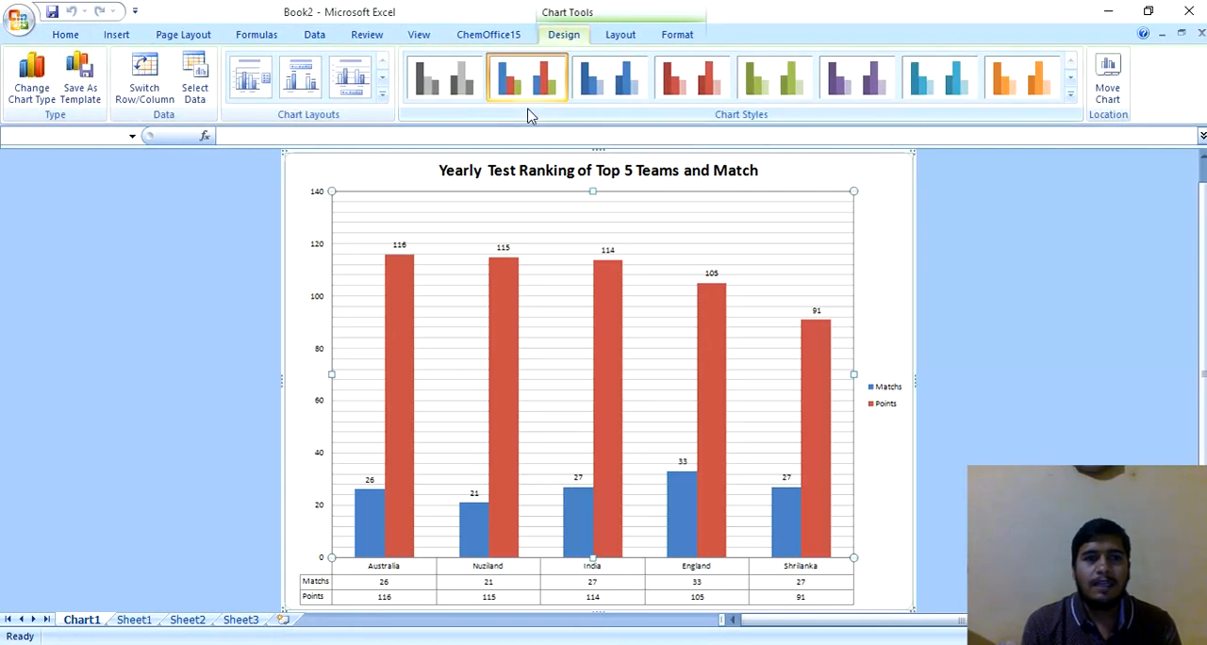
pyautogui.click(1069, 104)
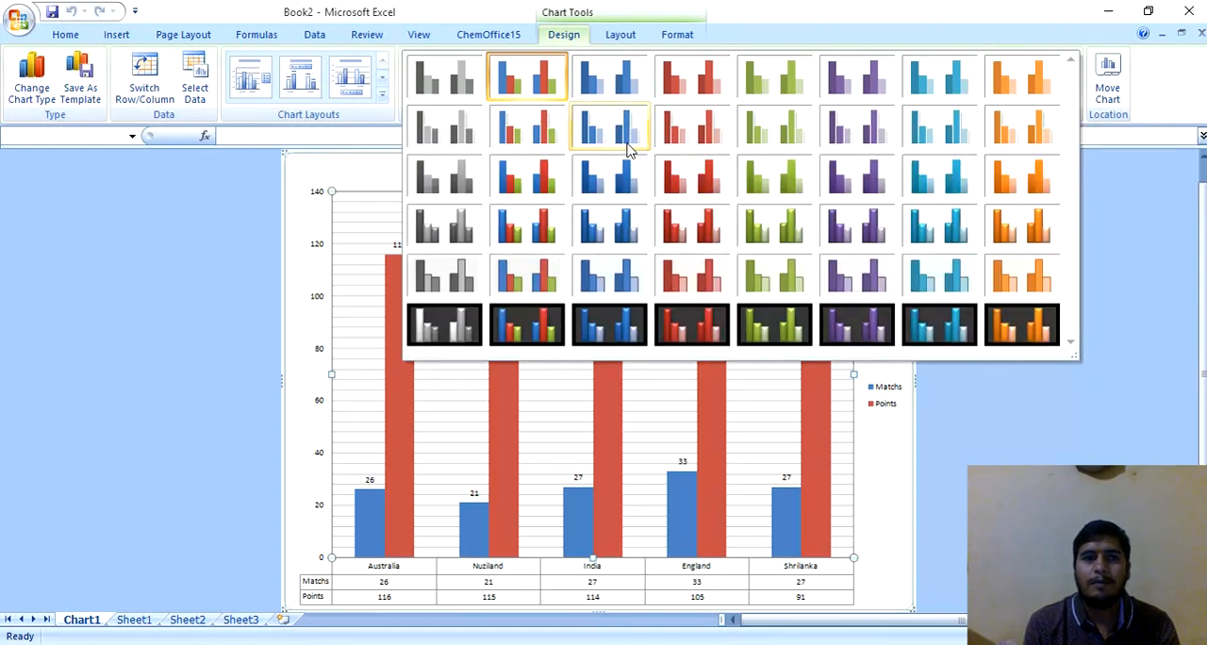
pyautogui.click(32, 87)
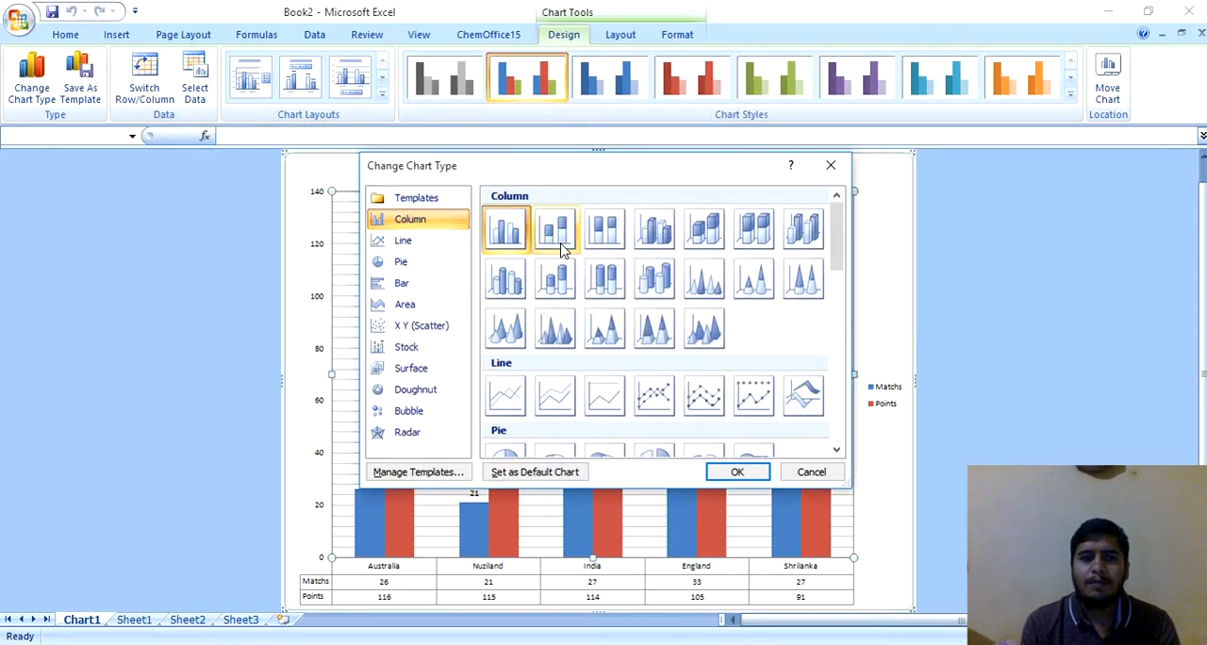
pyautogui.click(506, 279)
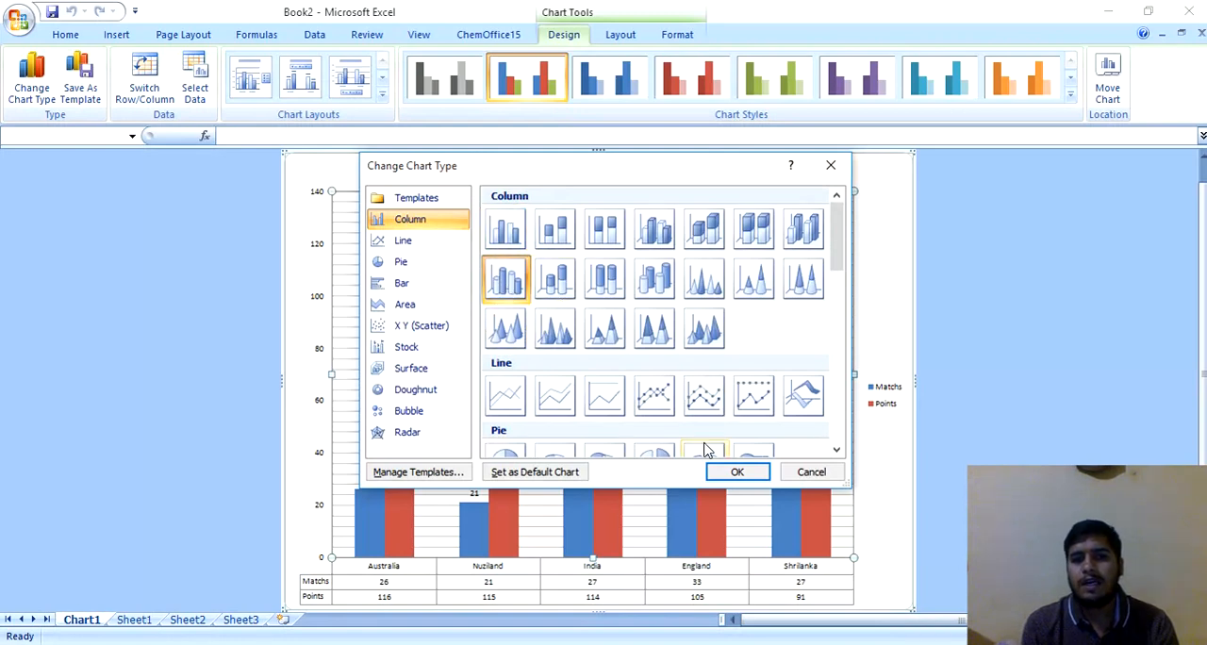
pyautogui.click(738, 473)
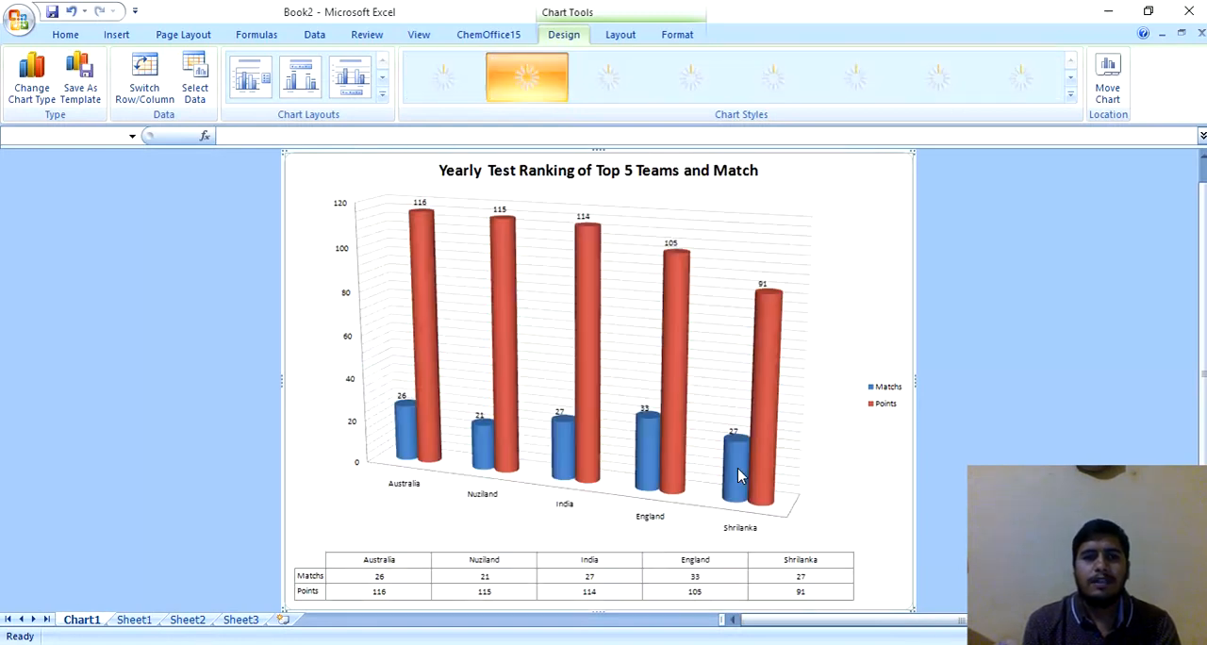